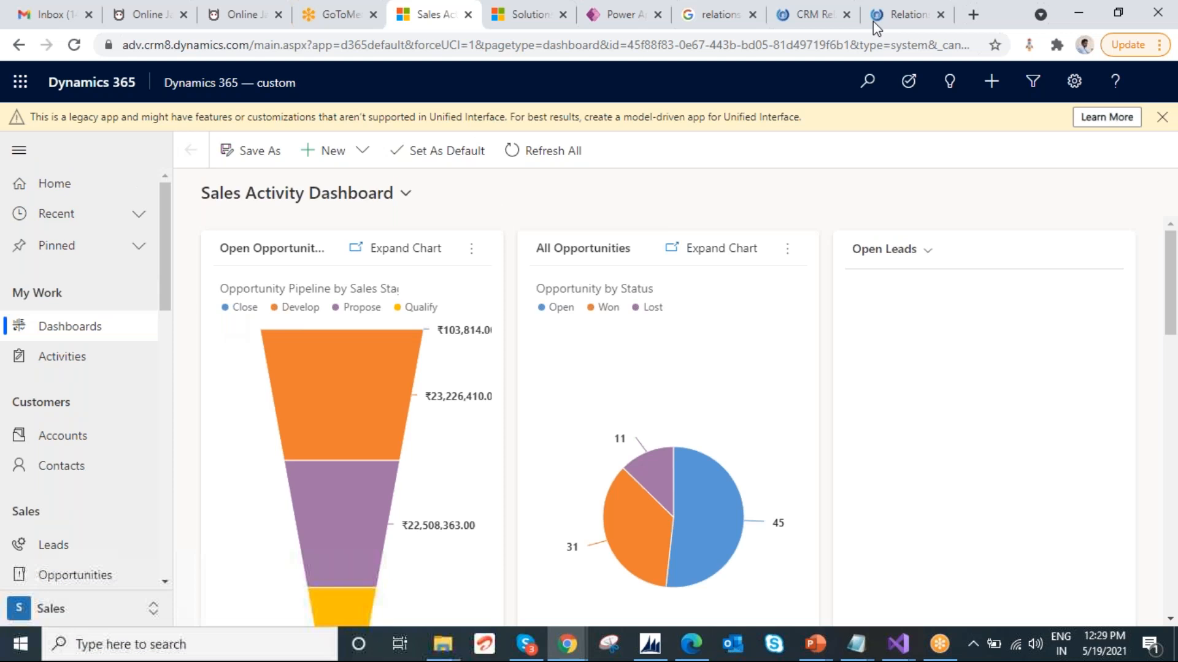
- Check the signed-in account details and look through the charts and open leads on the Sales Activity Dashboard
left_click(295, 44)
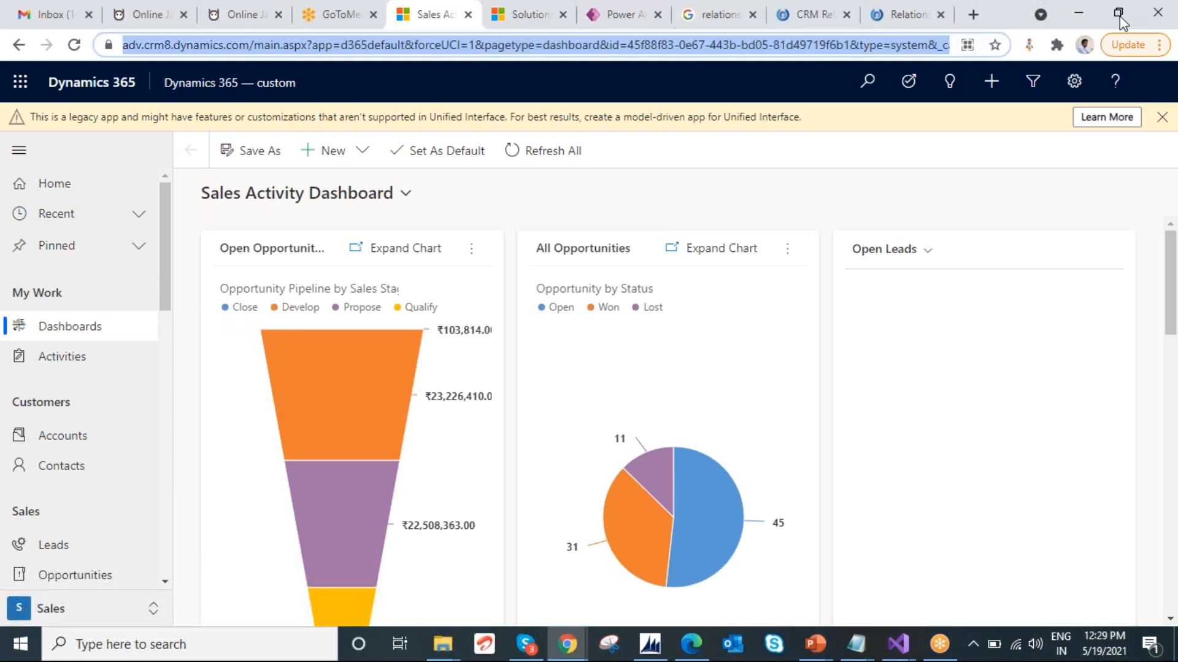
left_click(1157, 85)
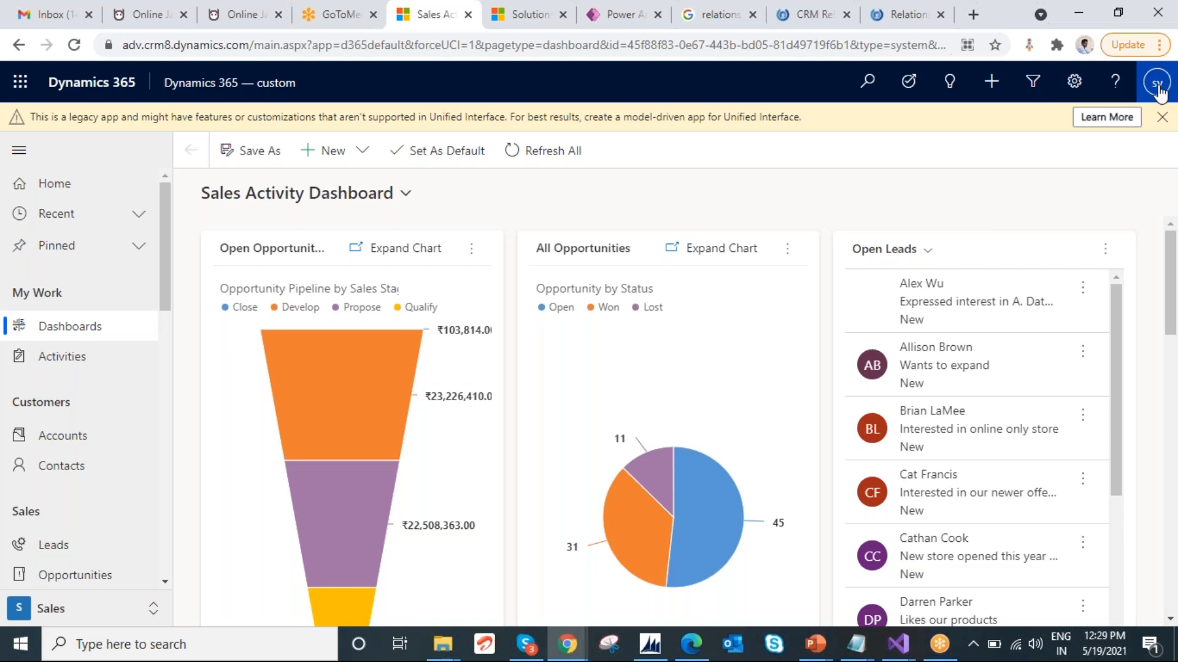
left_click(1158, 88)
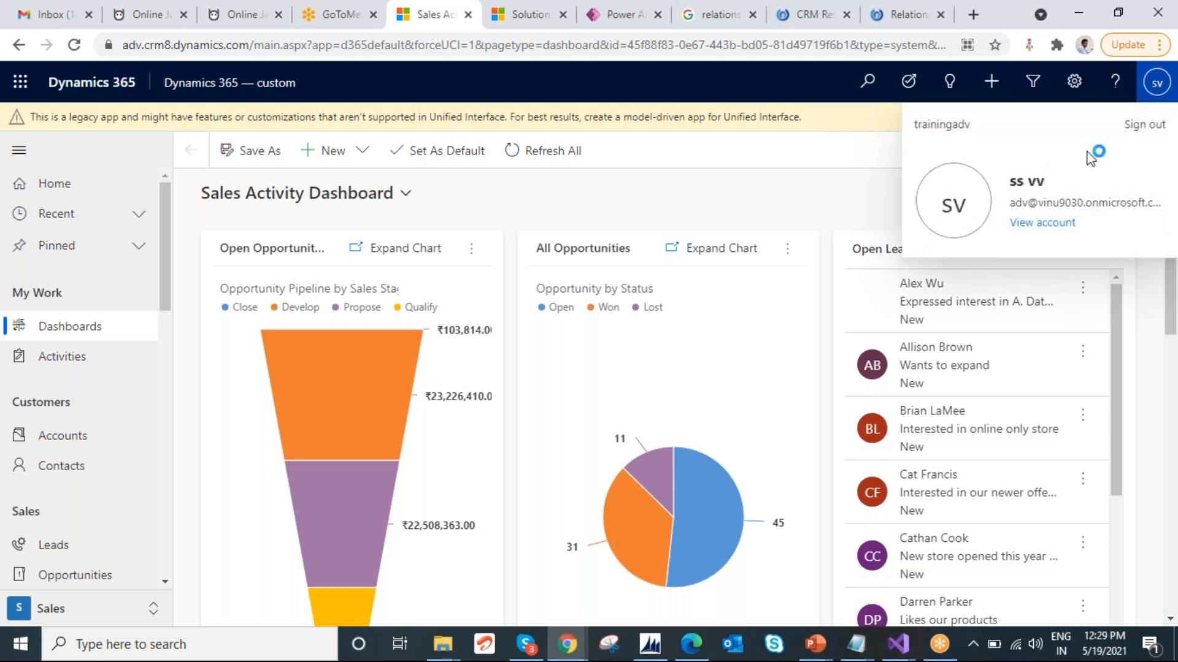
mouse_move(166, 231)
left_mouse_down()
mouse_move(164, 279)
mouse_move(168, 218)
left_mouse_up()
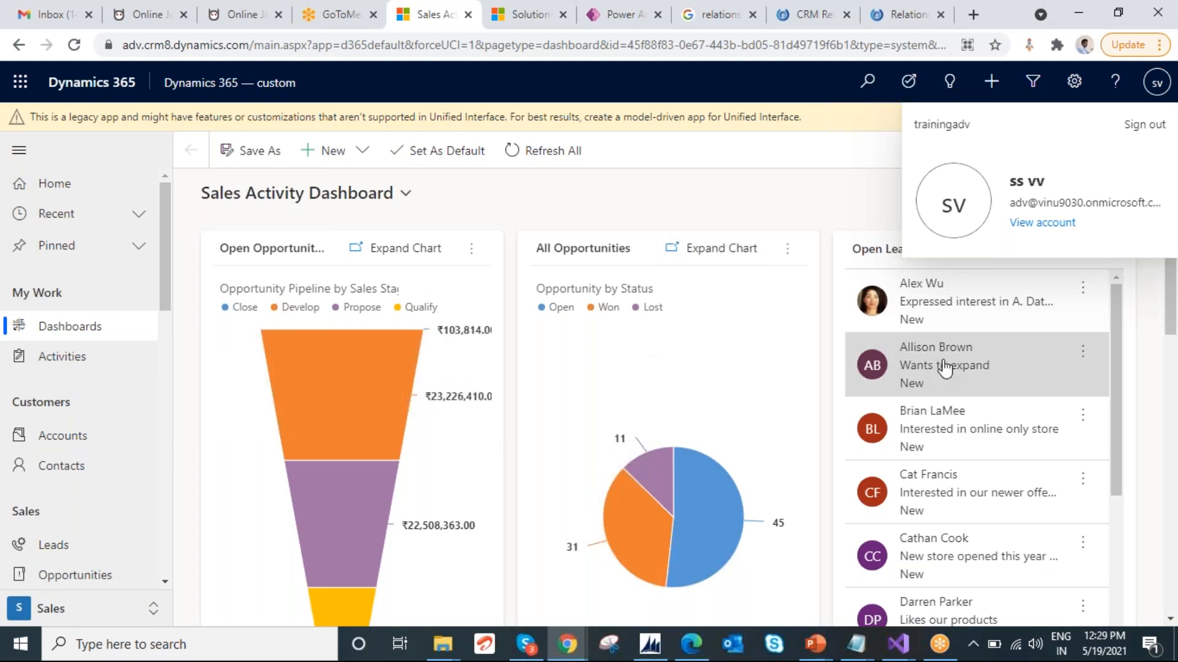
scroll(944, 369, "down", 1)
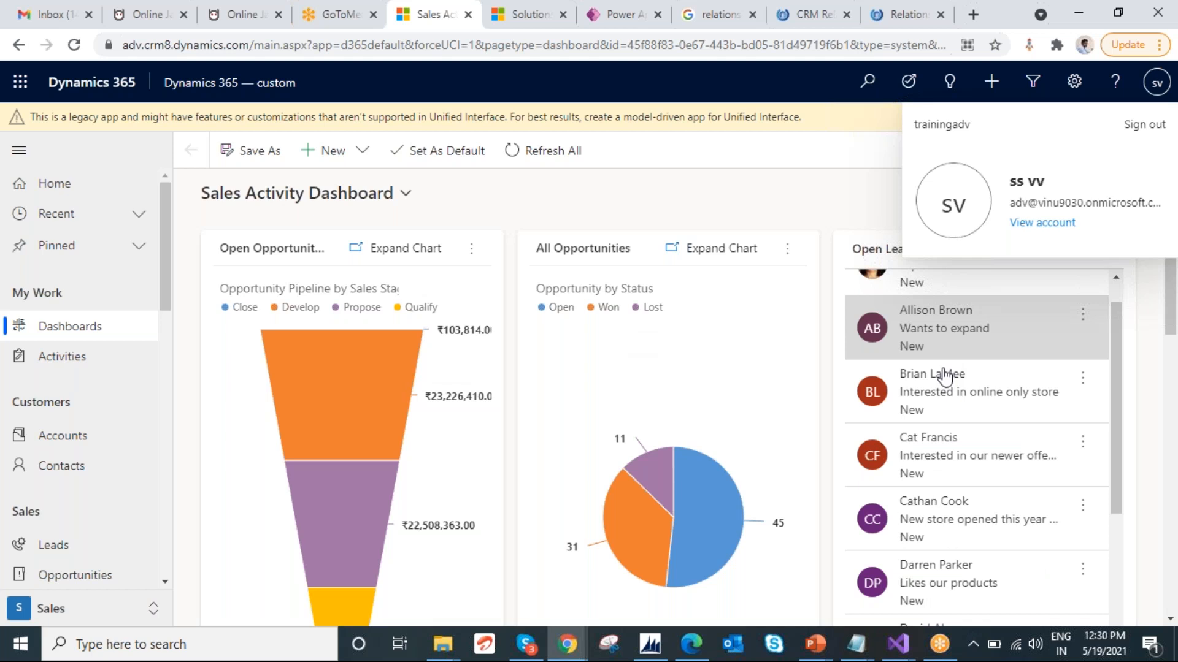
scroll(944, 375, "down", 5)
scroll(416, 396, "down", 5)
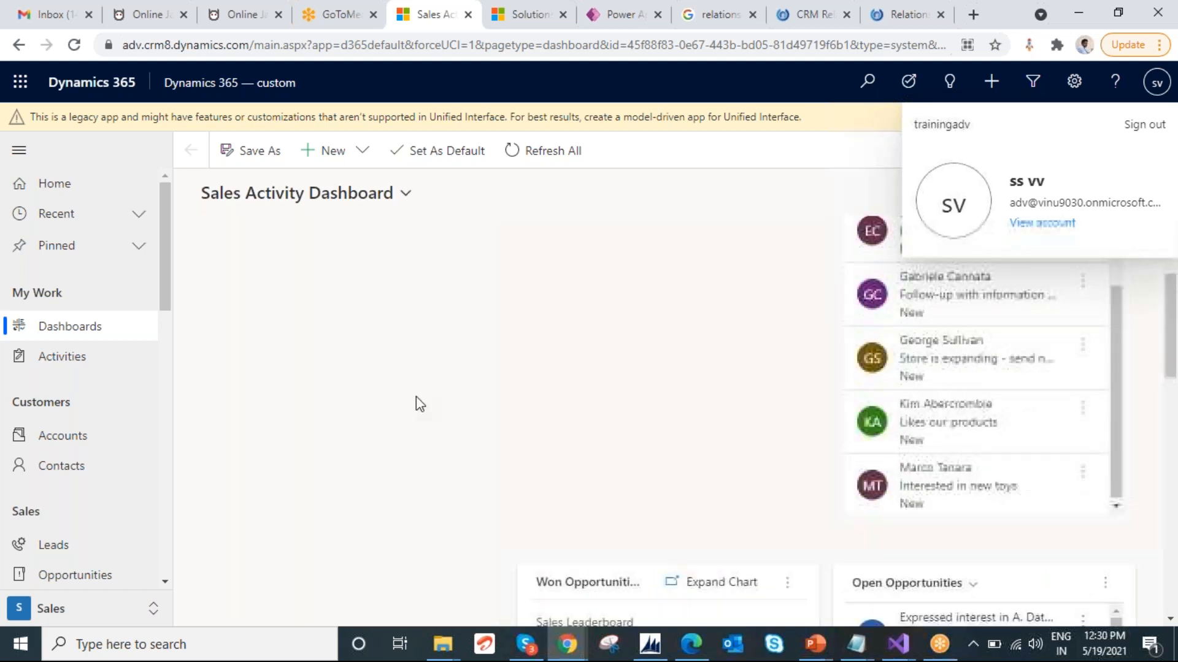
scroll(416, 396, "up", 5)
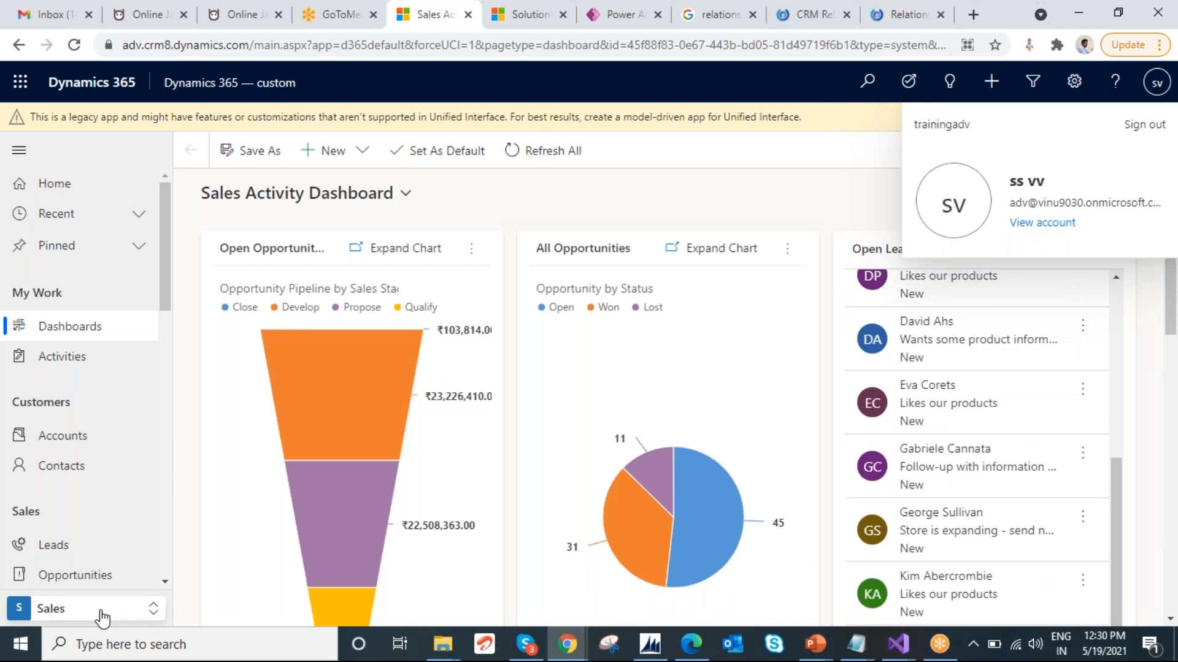
- Check the available areas, keep Sales selected, and open its Leads list
left_click(102, 614)
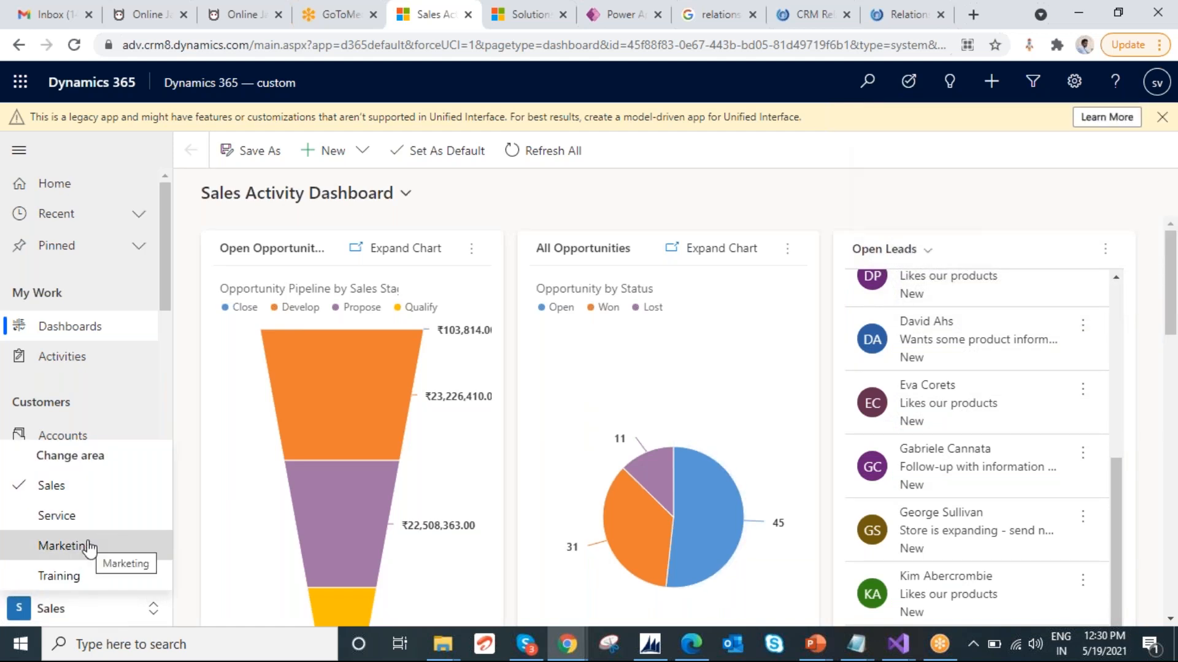
left_click(57, 487)
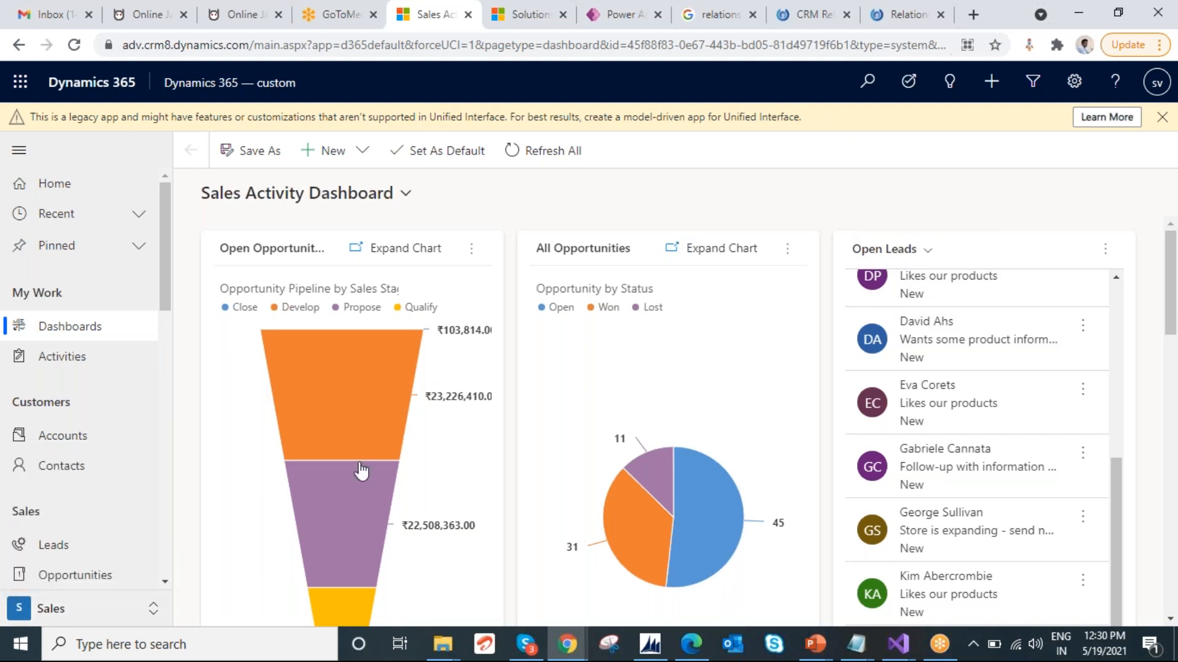
mouse_move(346, 463)
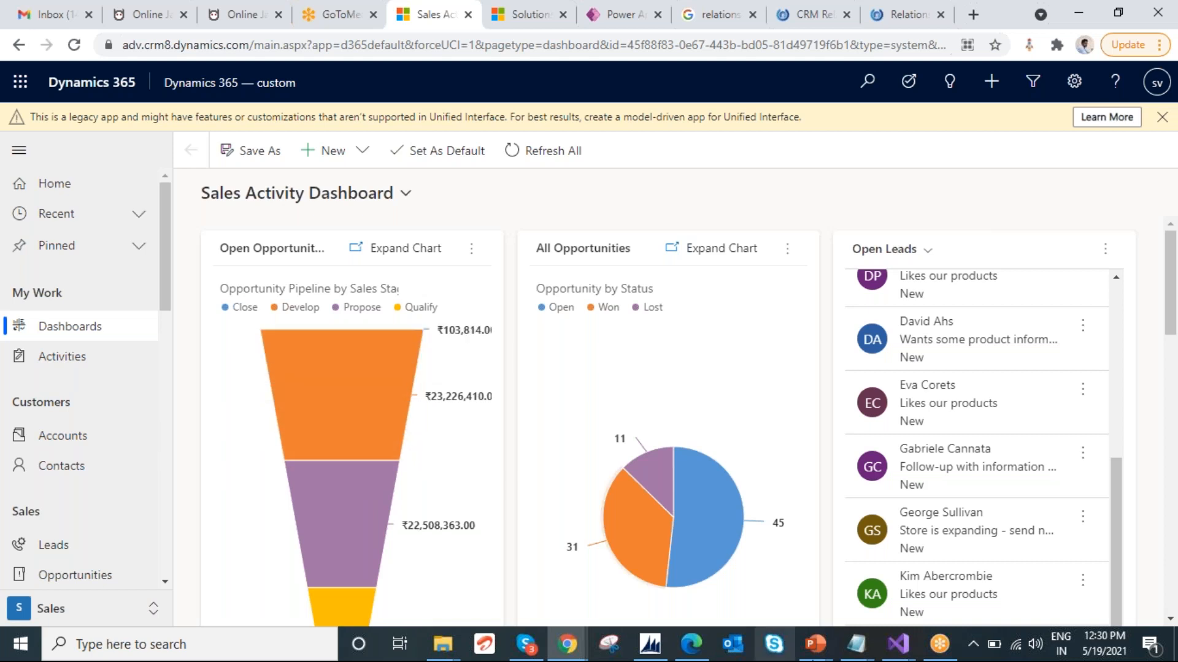
left_click(855, 644)
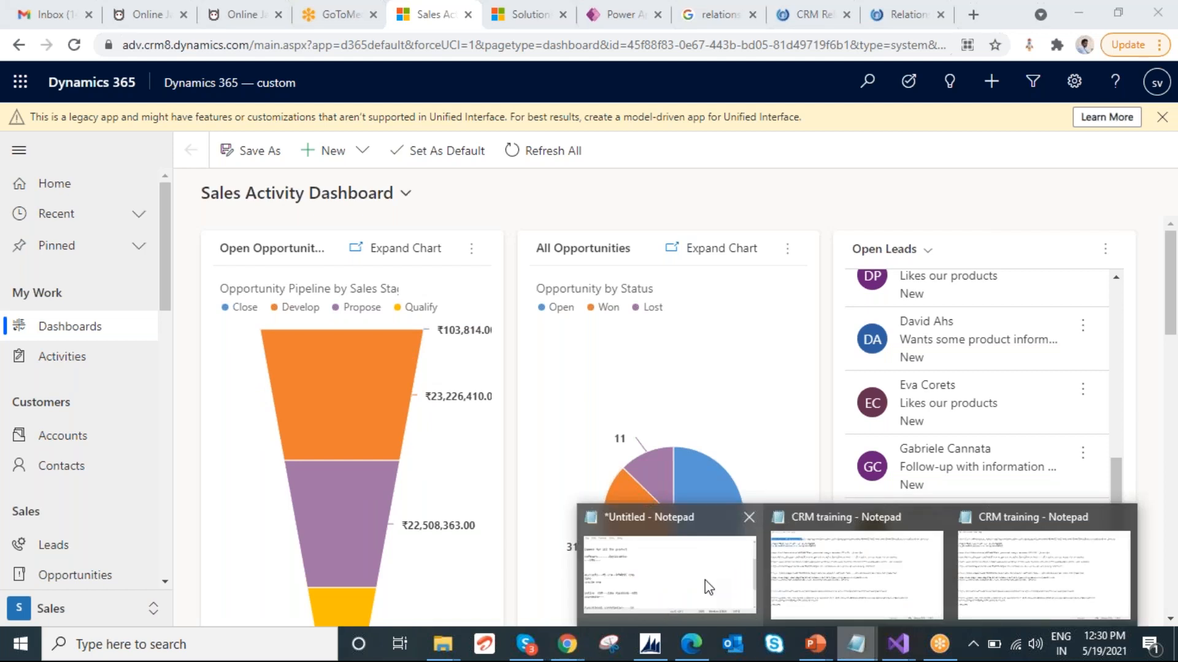
scroll(92, 432, "down", 4)
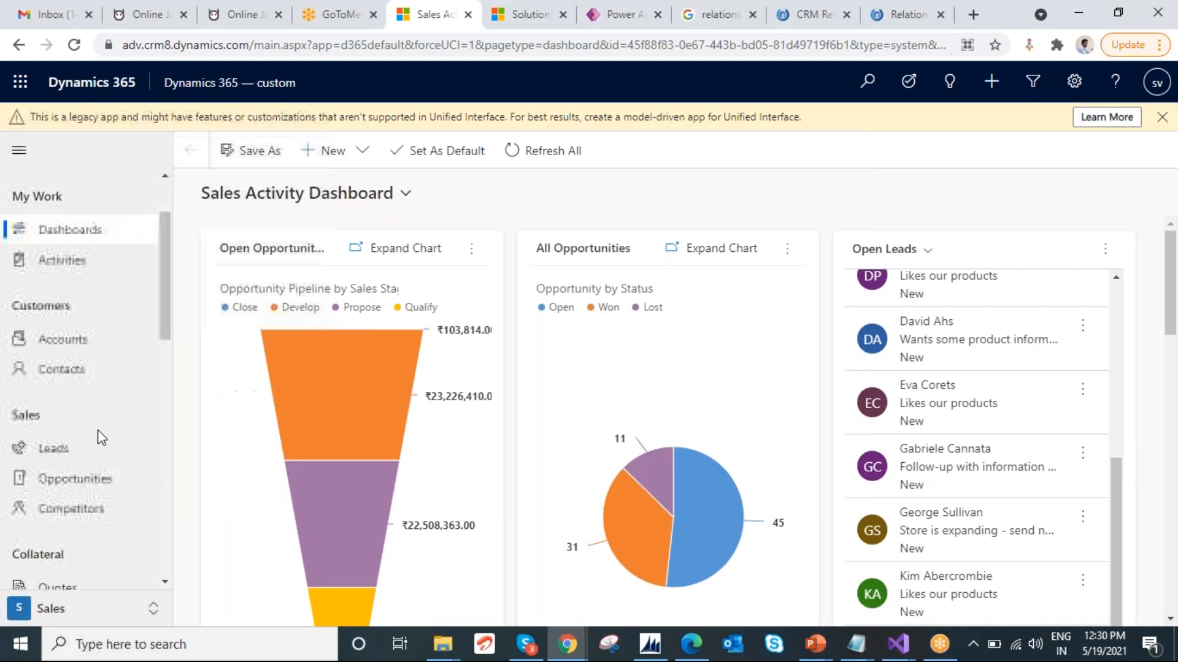
scroll(116, 499, "up", 1)
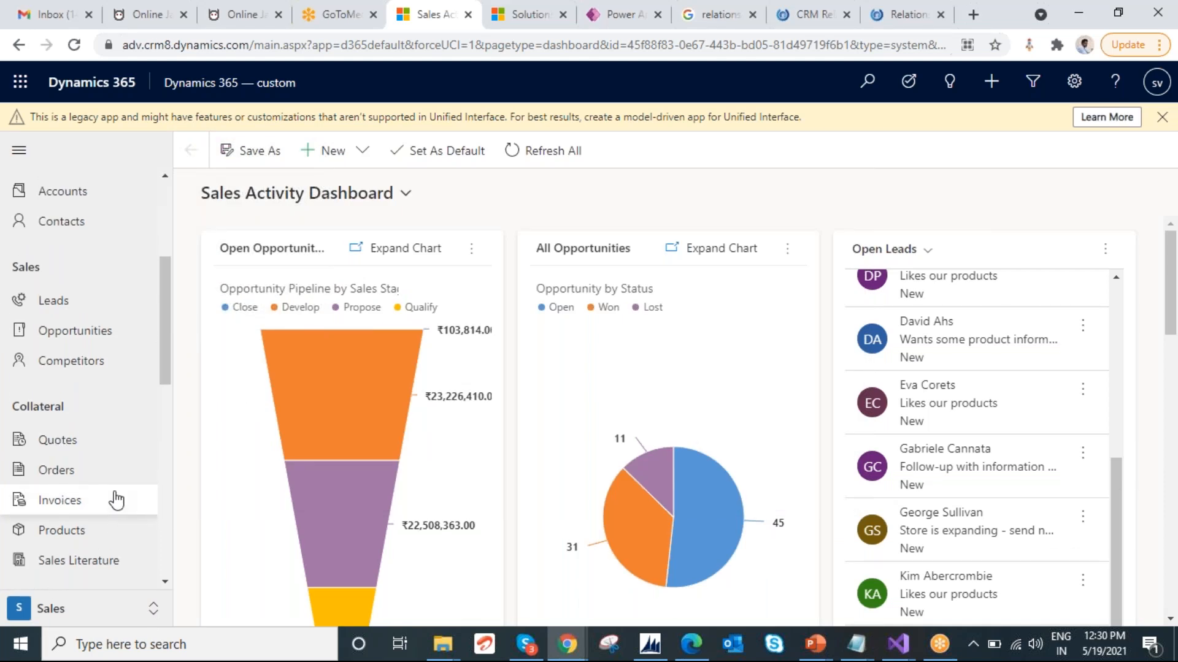
scroll(92, 430, "up", 2)
left_click(77, 376)
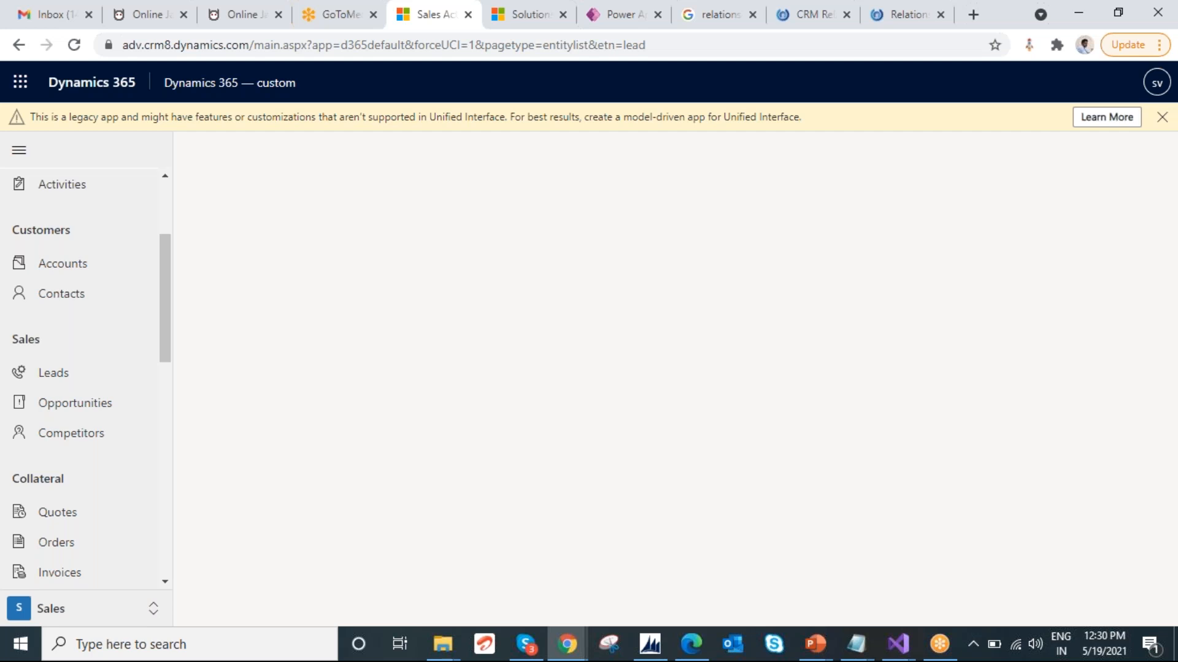
- Switch to the untitled Notepad note and add "modules--" below the CRM heading, followed by a blank line and "en"
mouse_move(856, 644)
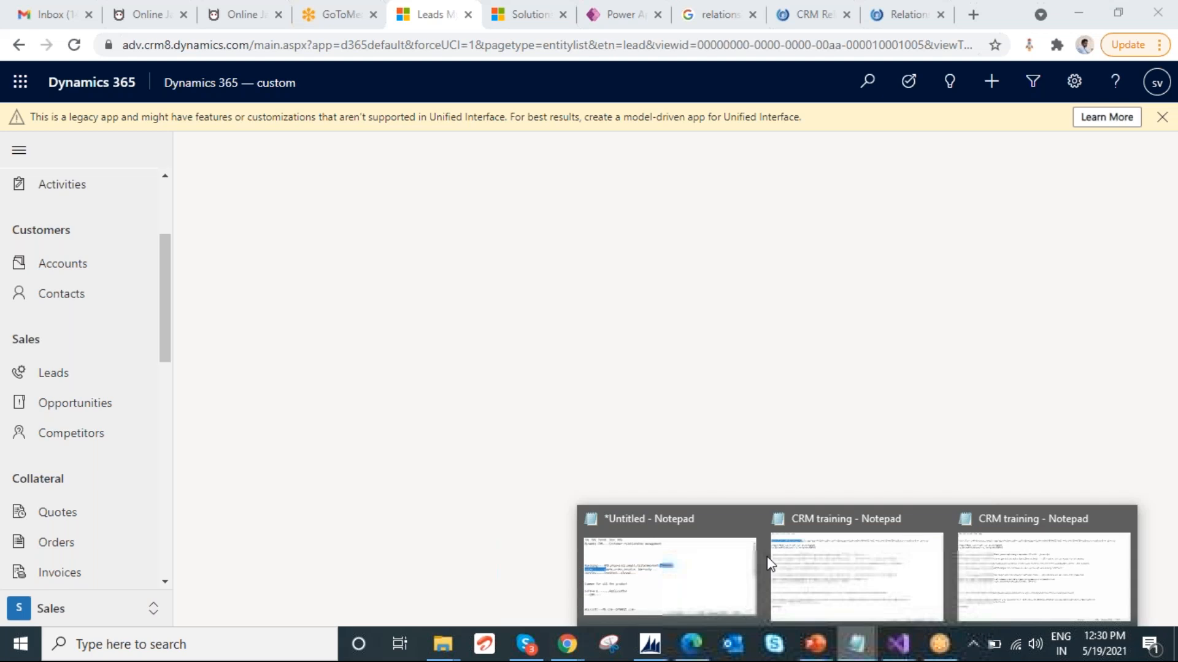
left_click(748, 564)
type("modules--")
key("Return")
key("Return")
type("en")
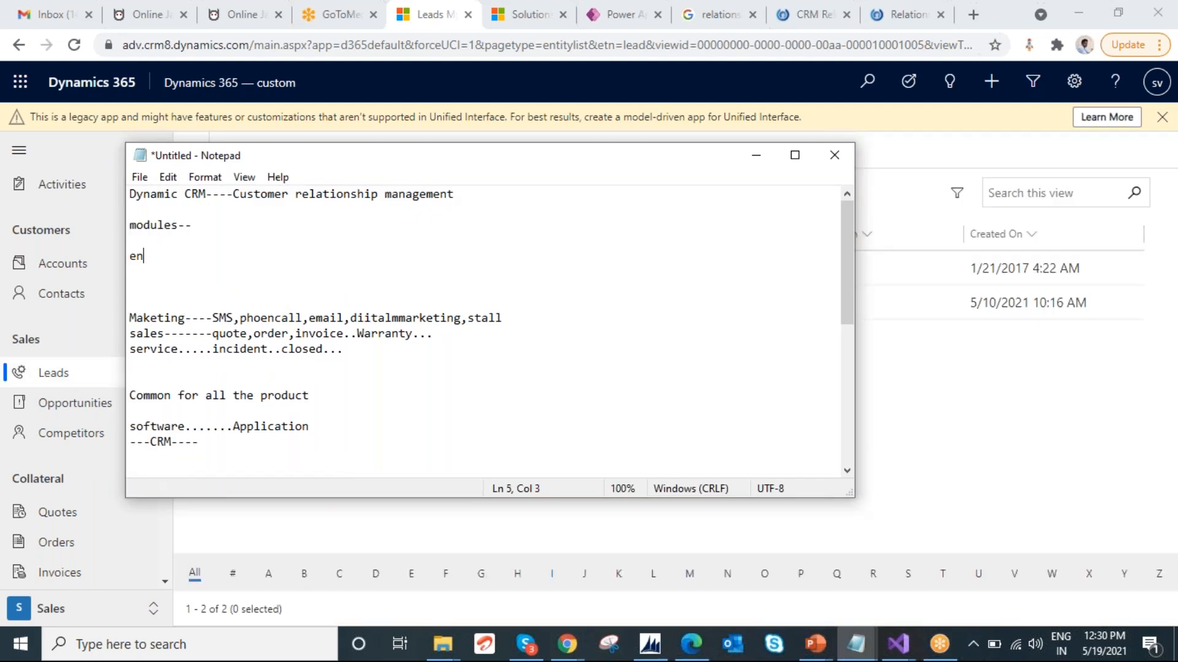
key("alt+Tab")
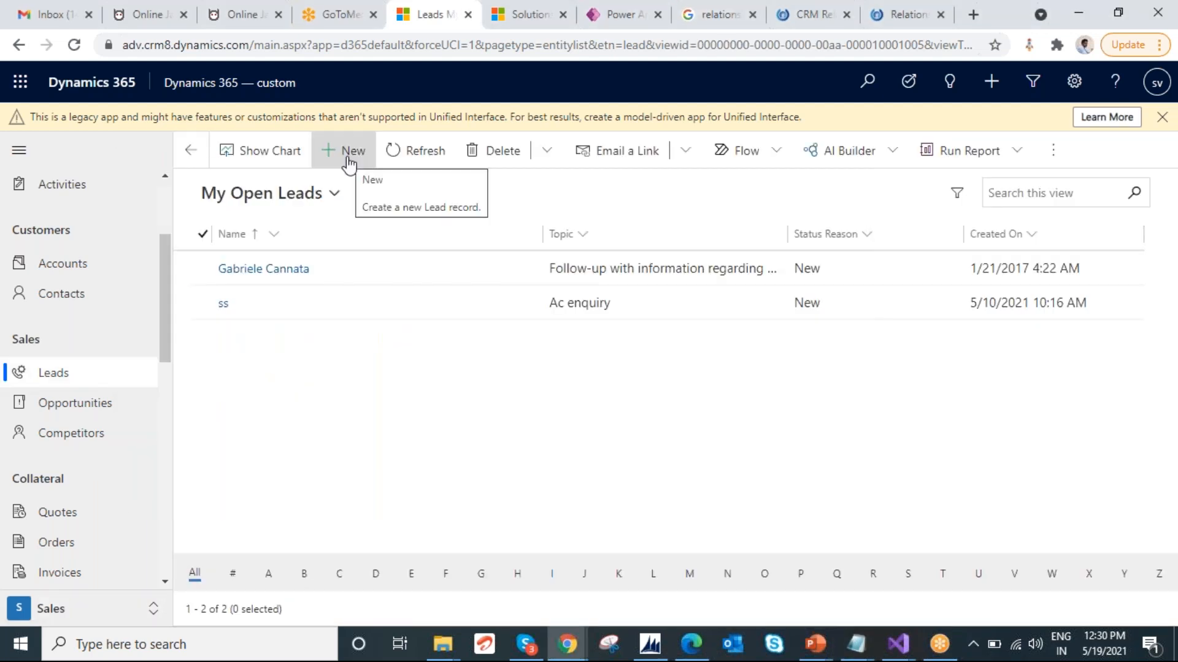
- Create a new lead with the topic Bike and the contact's last name, and save it
left_click(345, 156)
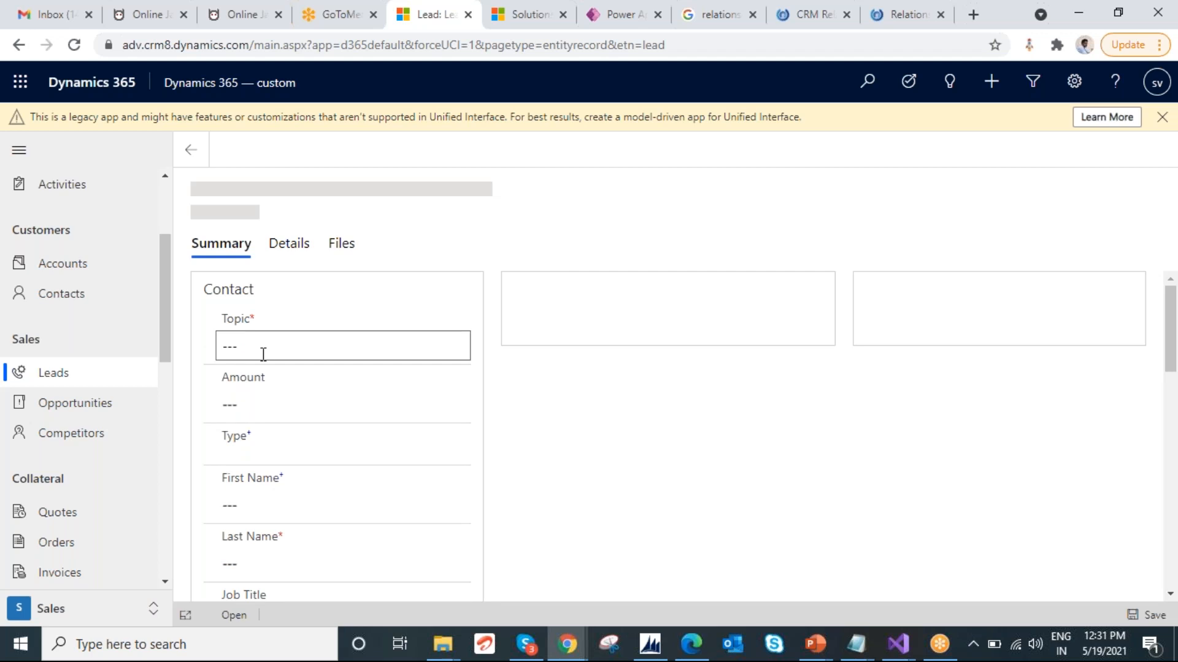
left_click(298, 396)
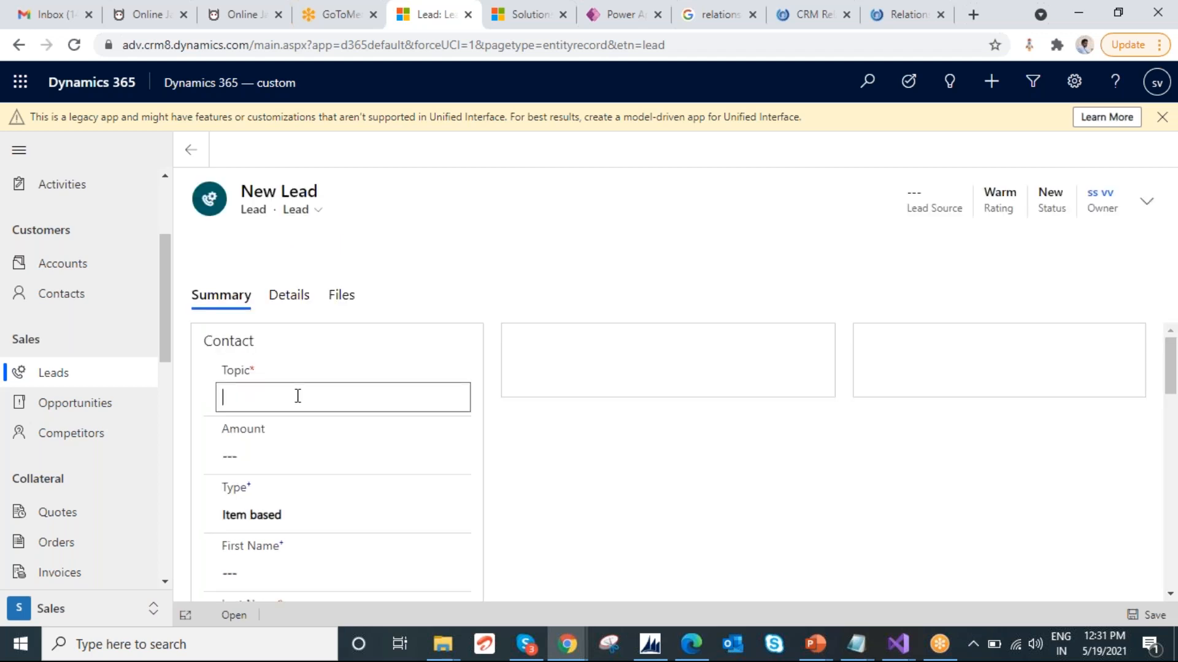
type("Bike")
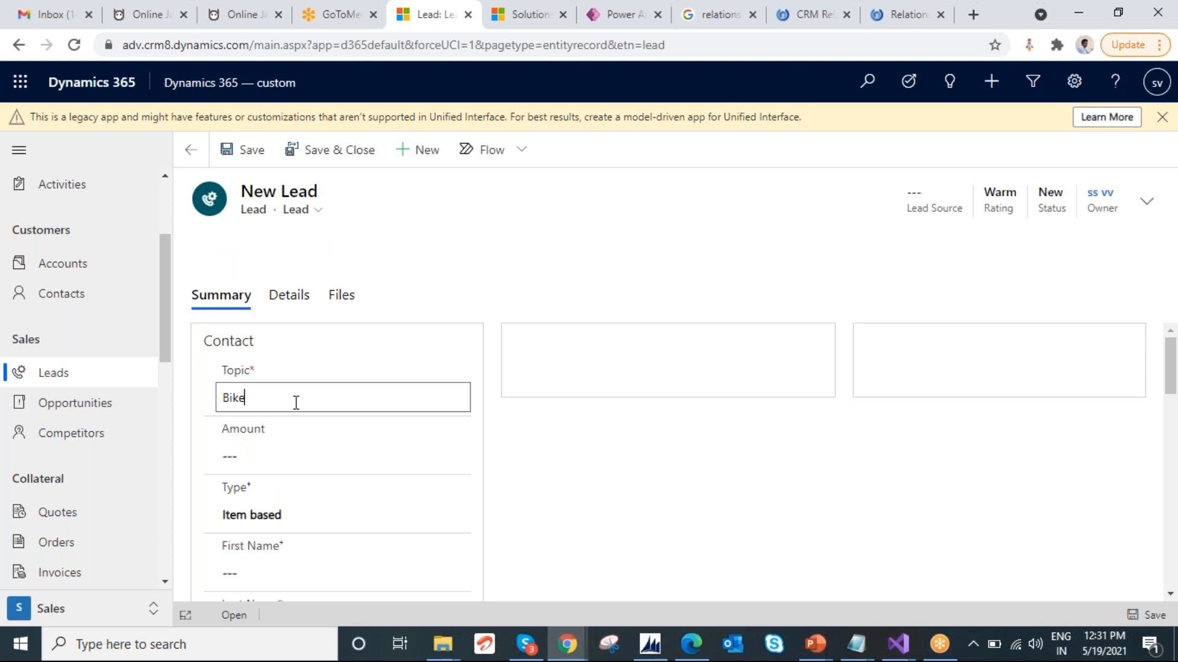
key("Tab")
scroll(297, 406, "down", 1)
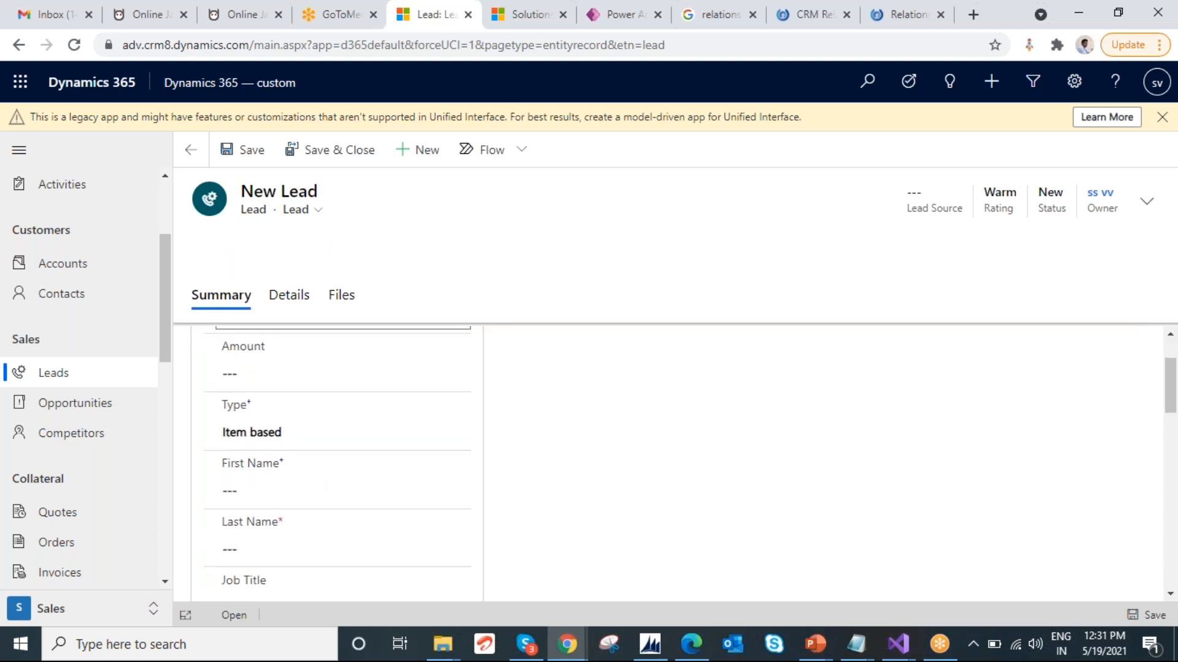
left_click(343, 550)
type("chnadu")
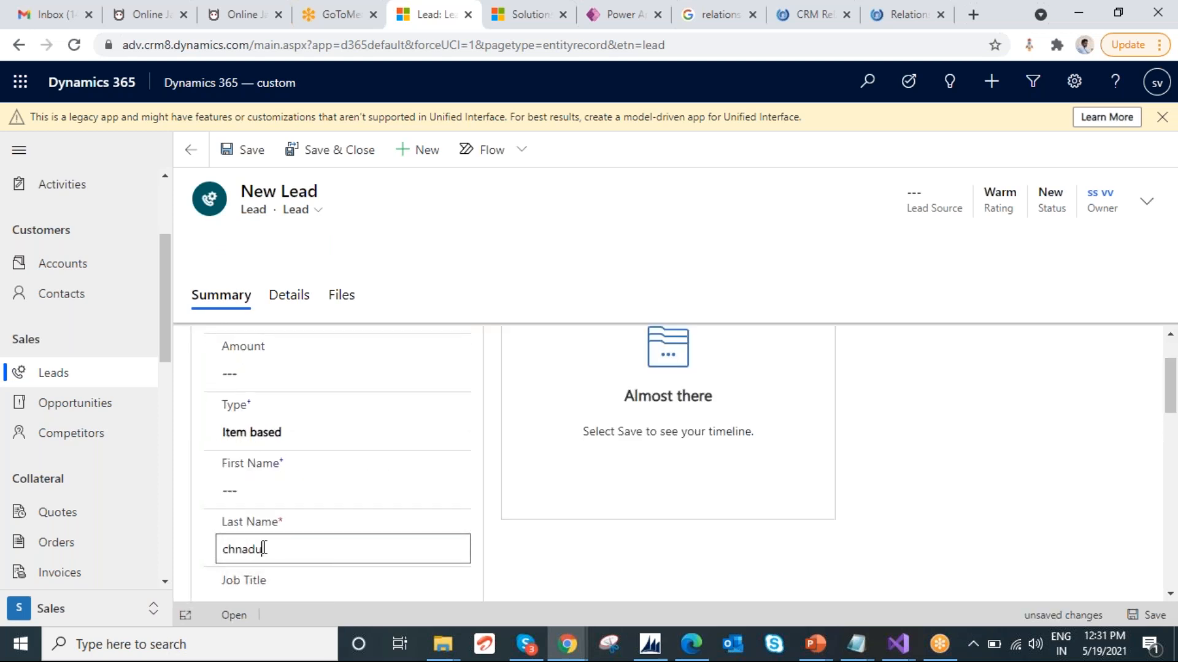
scroll(416, 477, "up", 1)
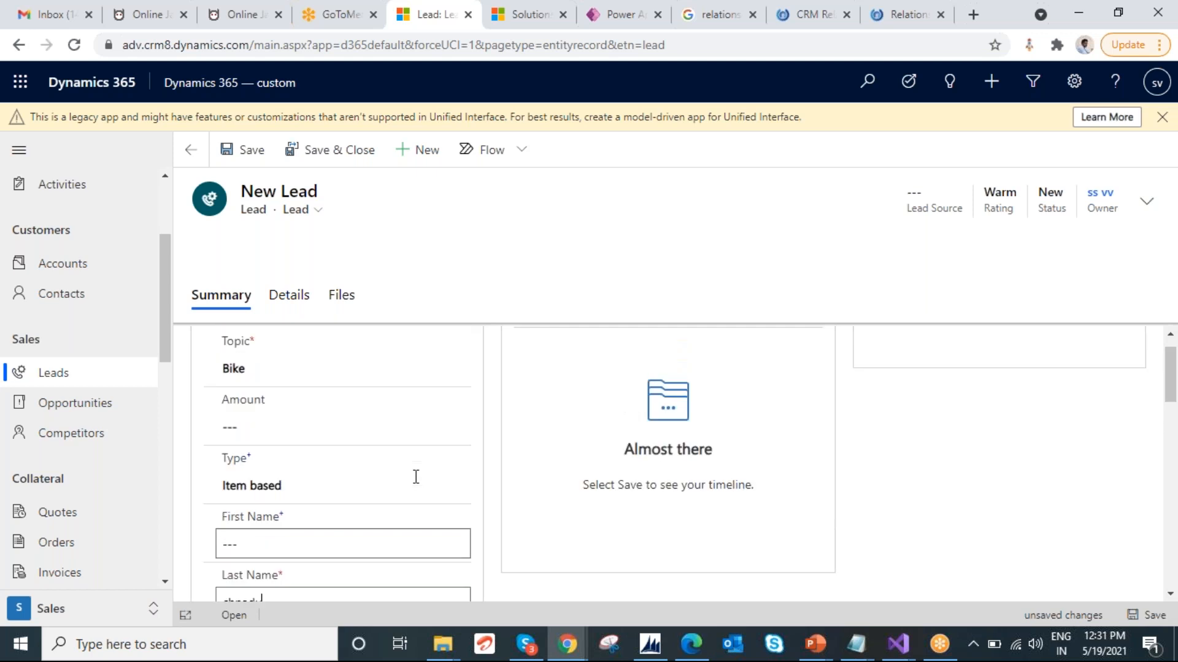
scroll(416, 476, "up", 1)
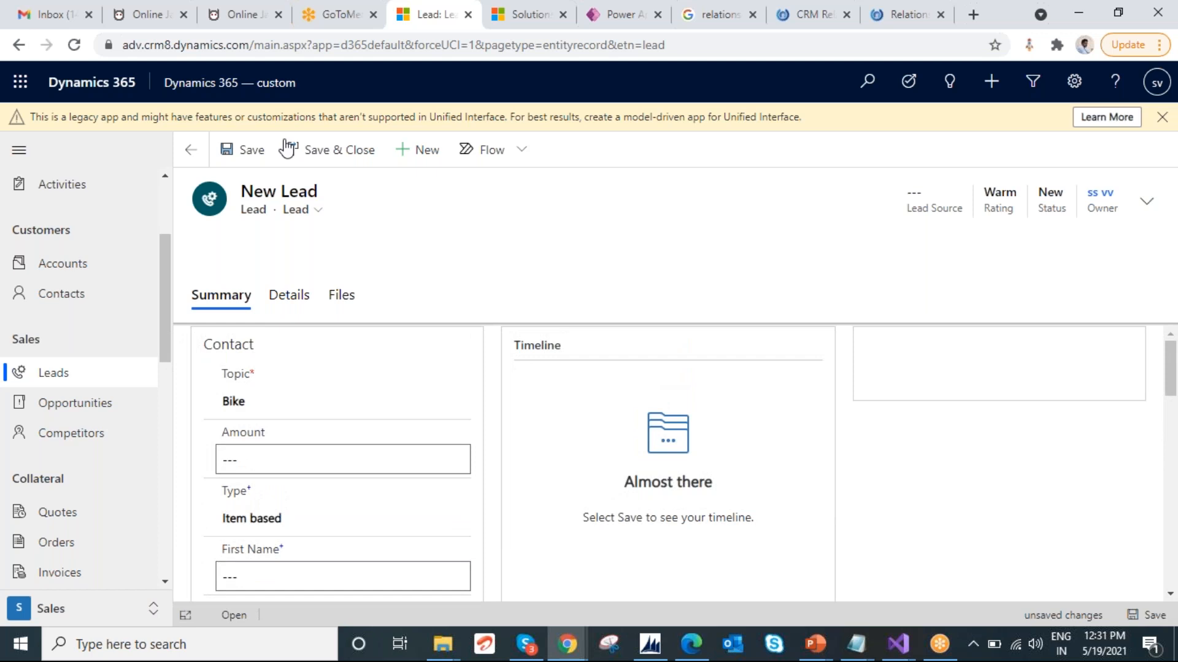
left_click(251, 151)
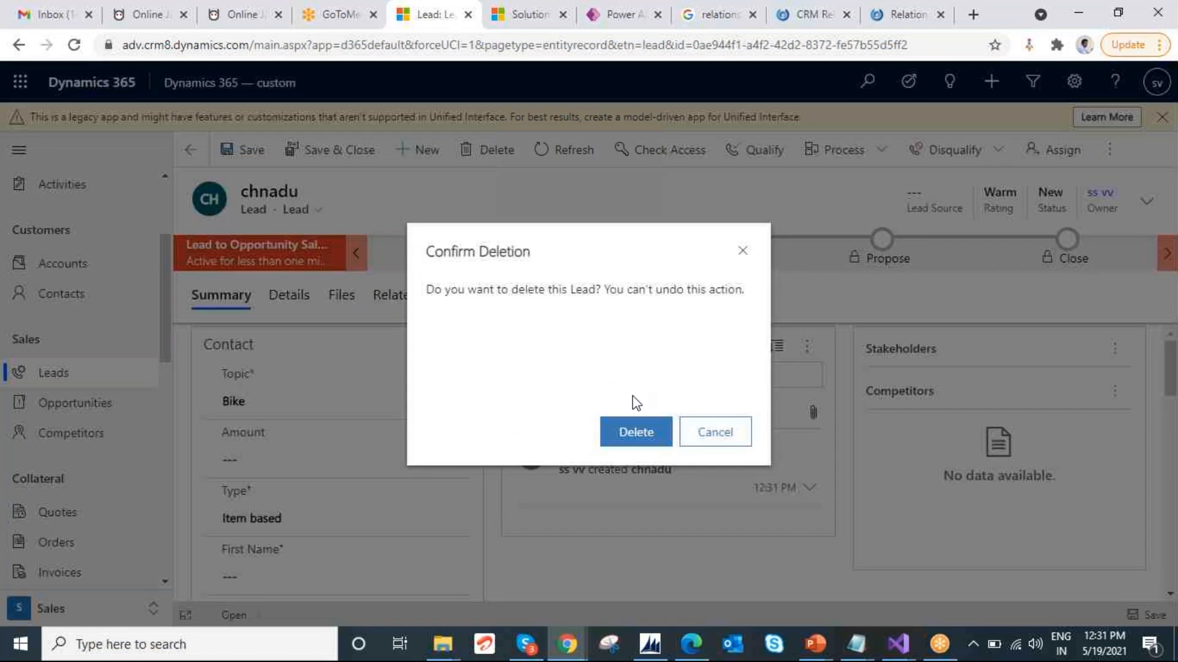
- Delete the newly saved Bike lead and confirm the deletion
left_click(636, 432)
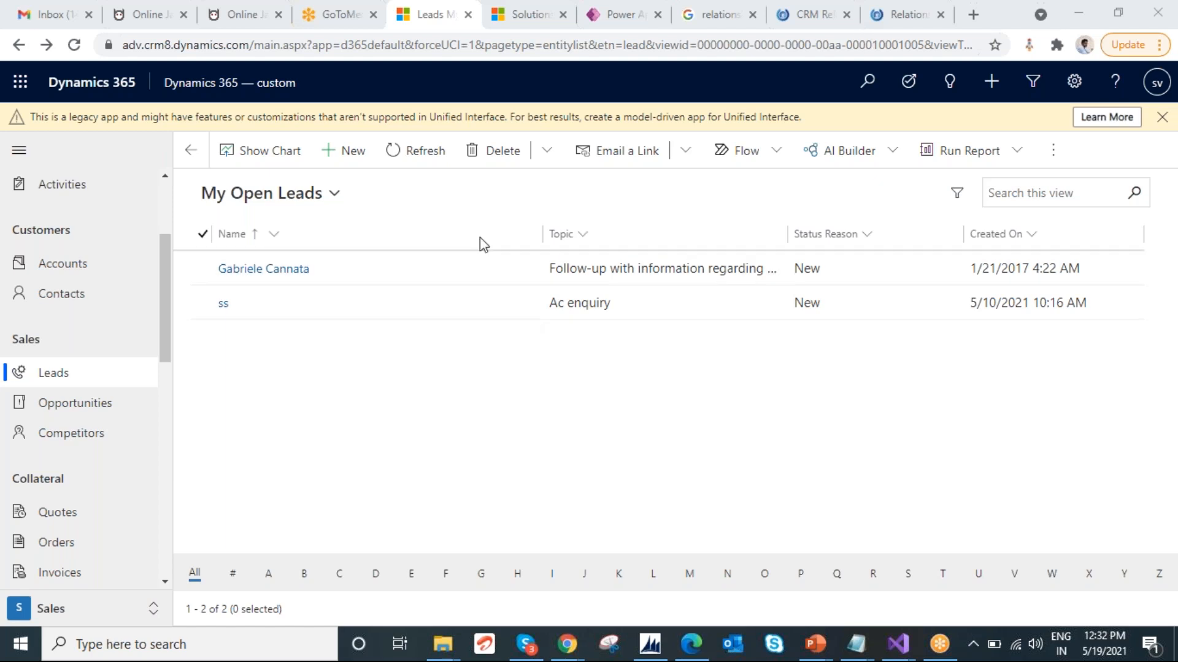
- Open the "Ac enquiry" lead, change its topic to "Ac enquiry 1", and save the record
double_click(337, 305)
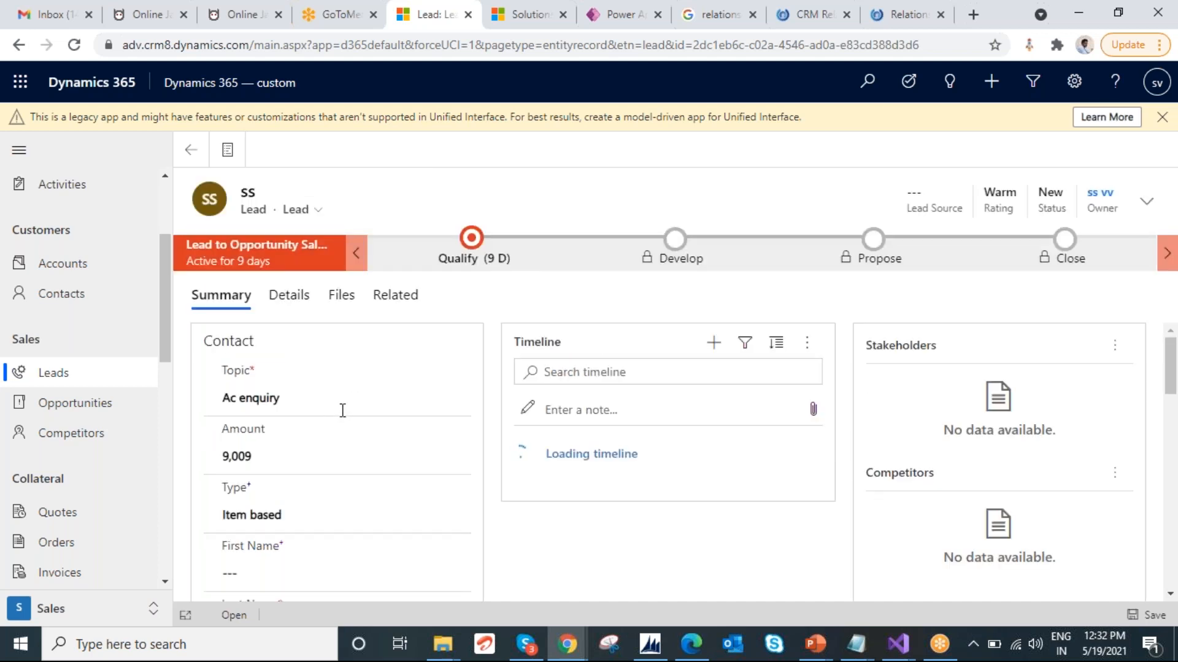
left_click(342, 410)
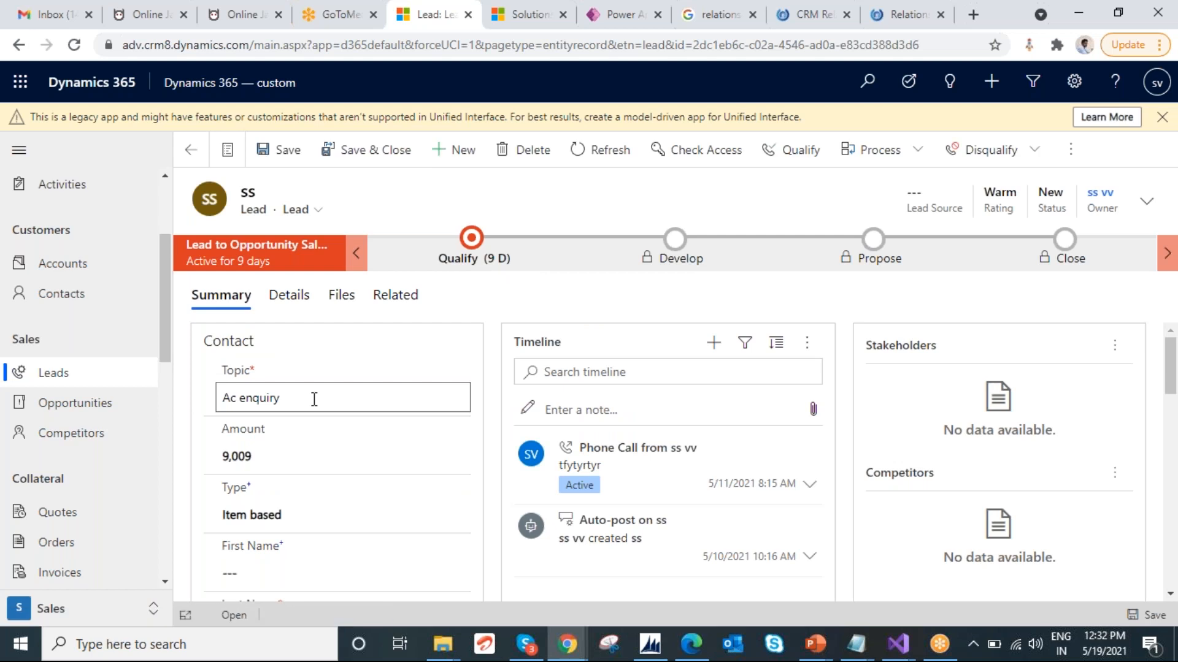
type("1")
left_click(288, 156)
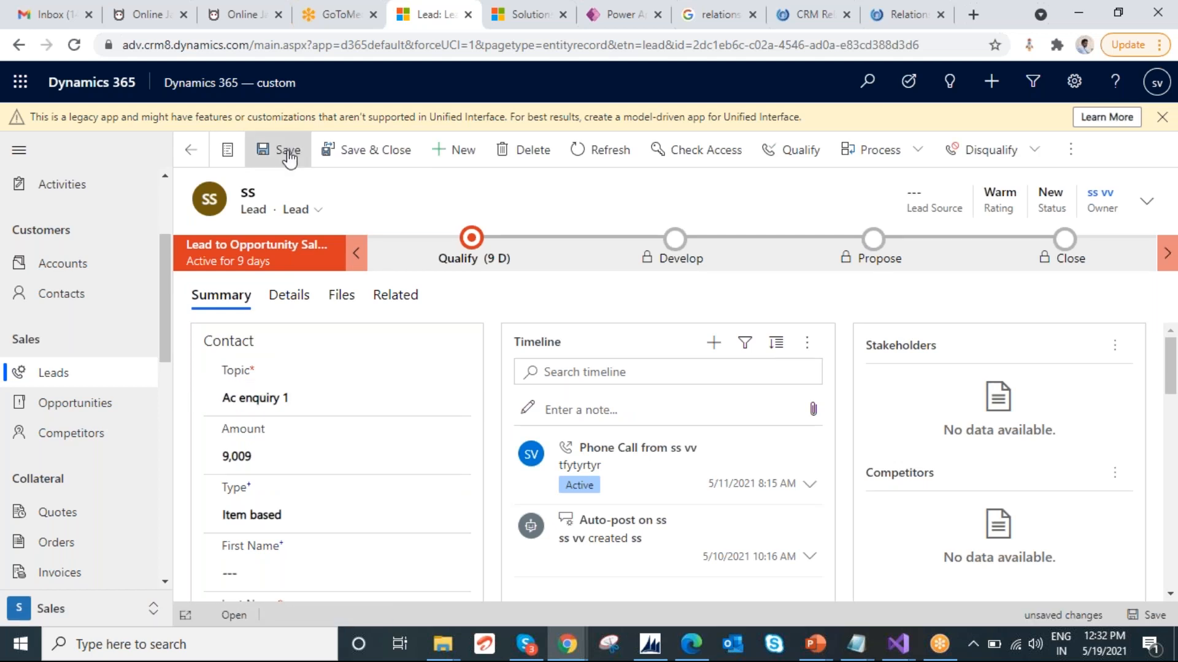
left_click(289, 154)
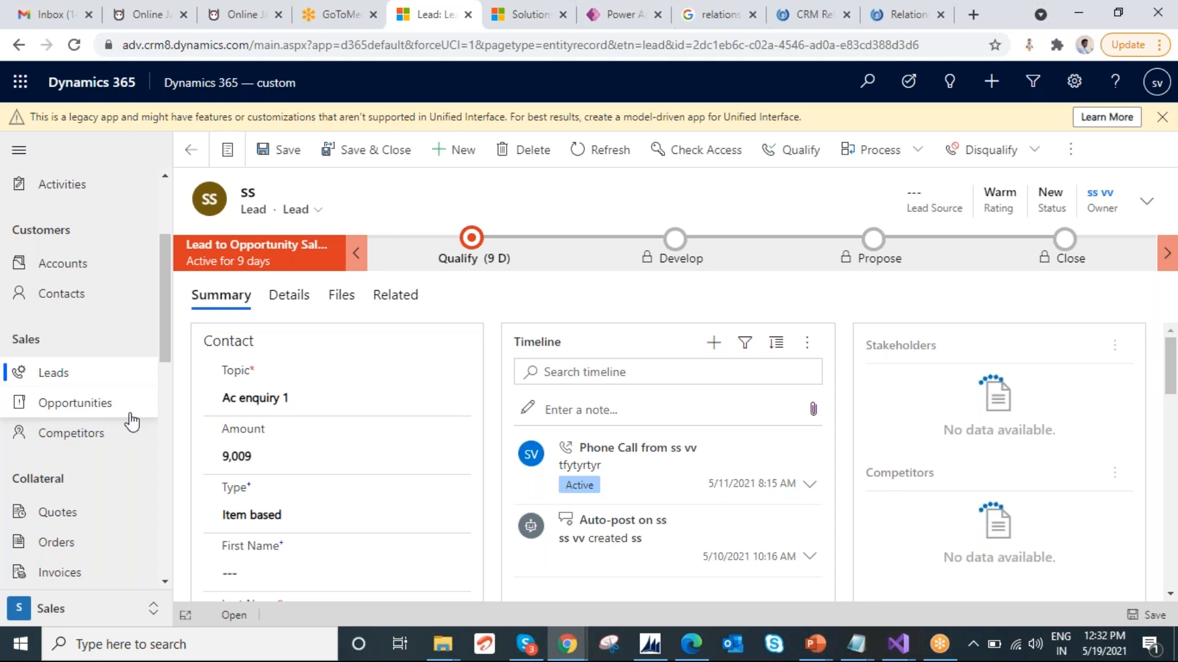
- Go to the Opportunities list and open a blank form for a new opportunity
left_click(63, 263)
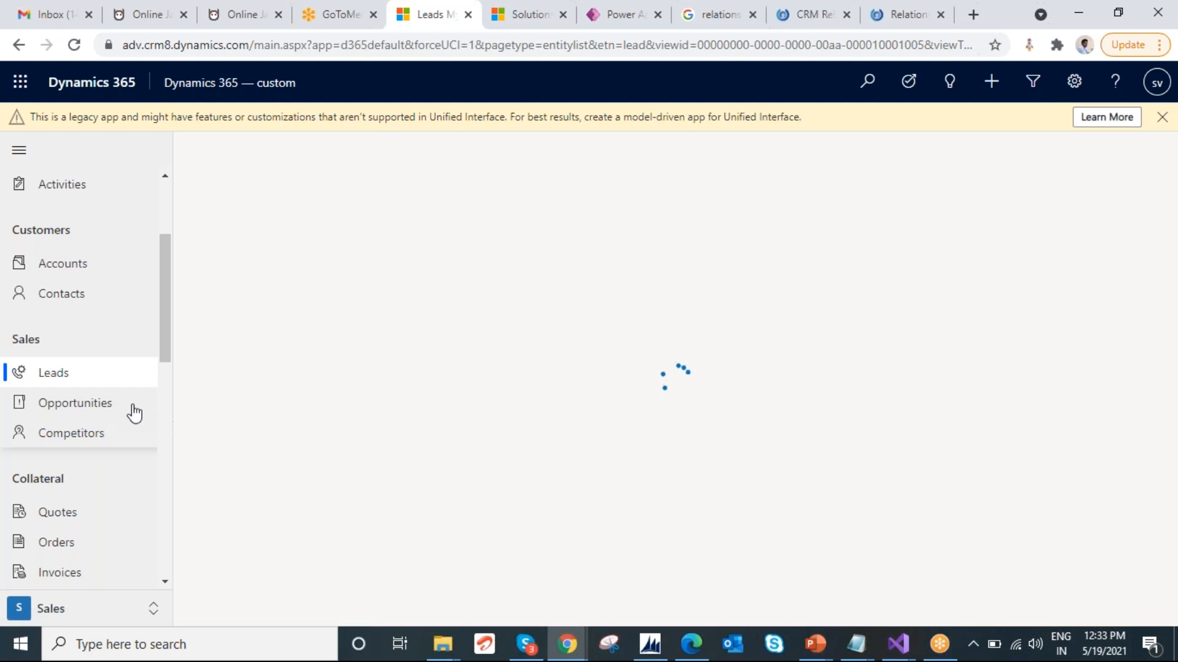
left_click(91, 407)
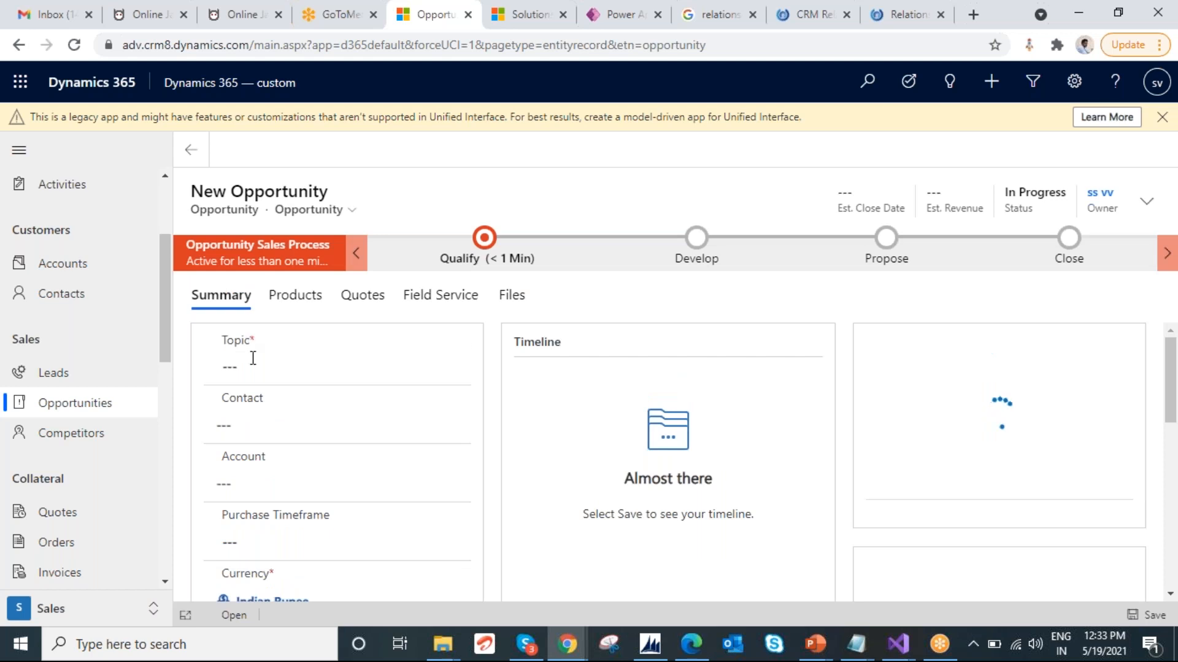
left_click(316, 418)
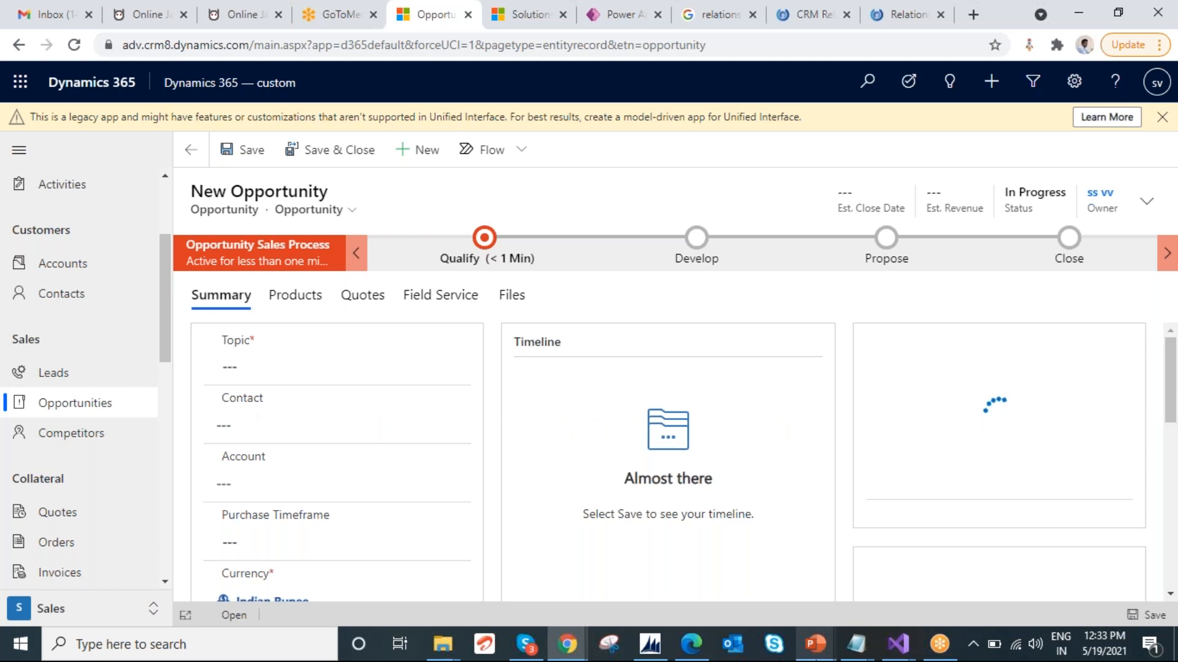
left_click(855, 650)
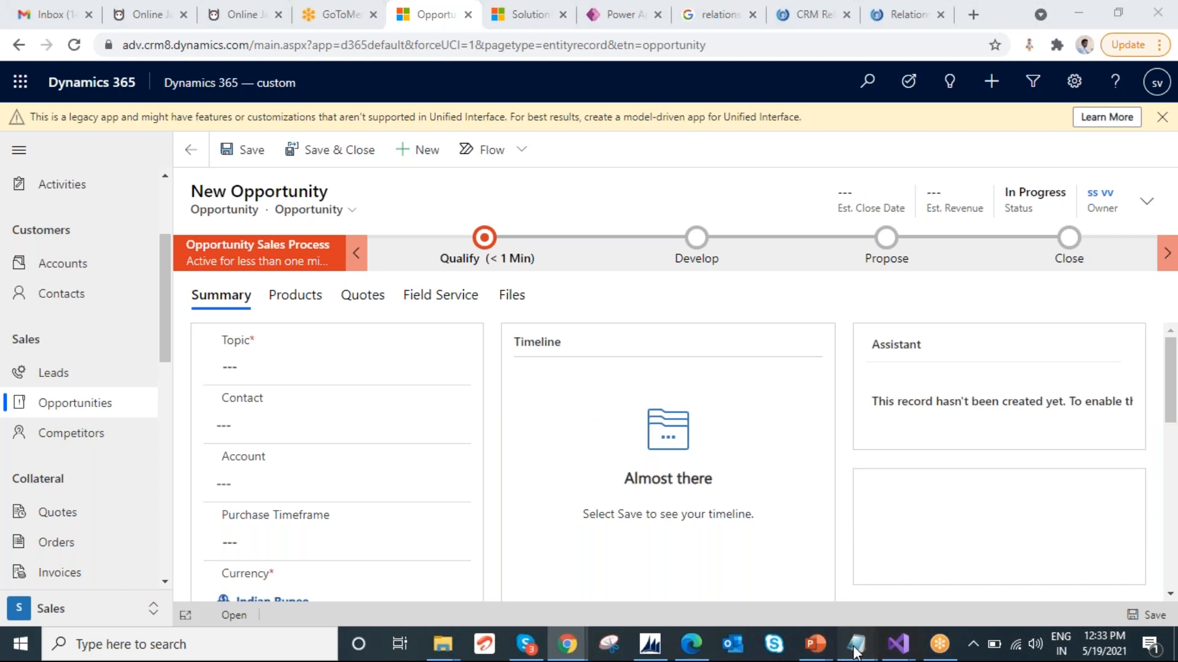
left_click(855, 651)
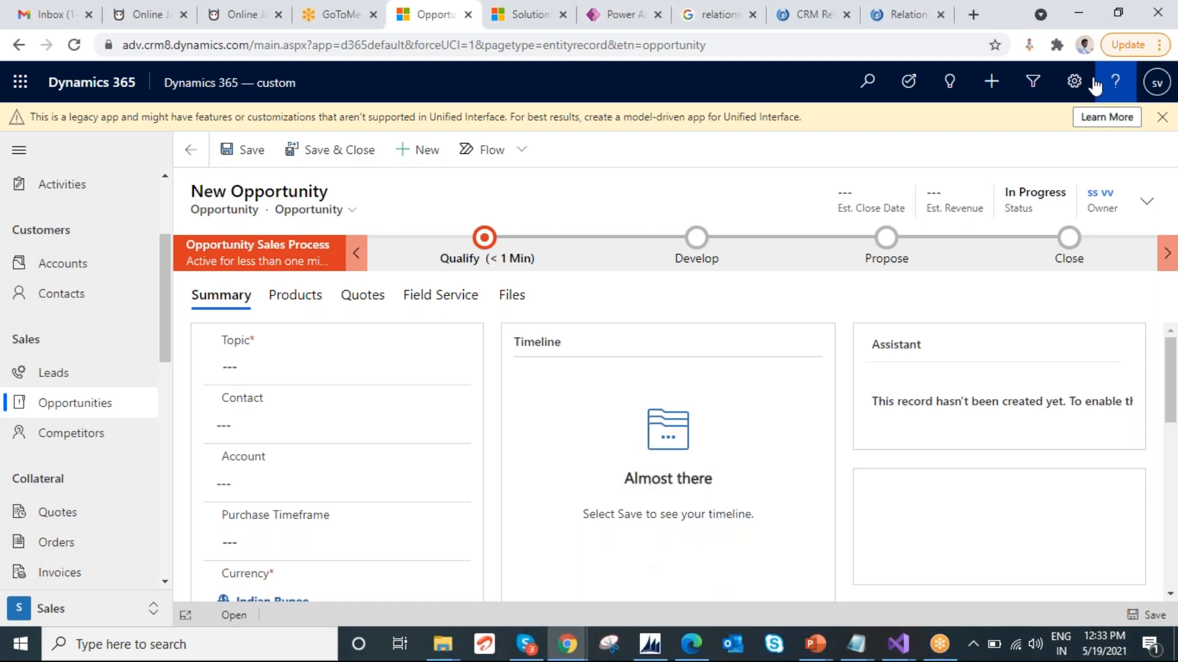
- Go to the Customizations settings page and open Customize the System to load the Default Solution
left_click(1074, 81)
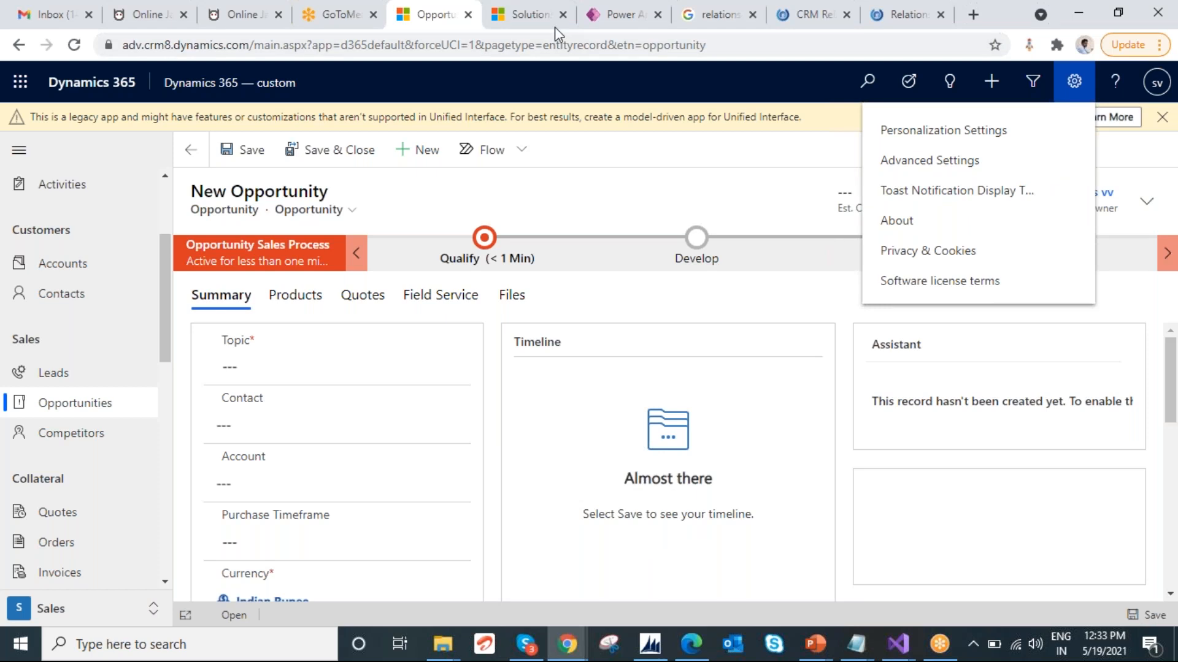
left_click(540, 15)
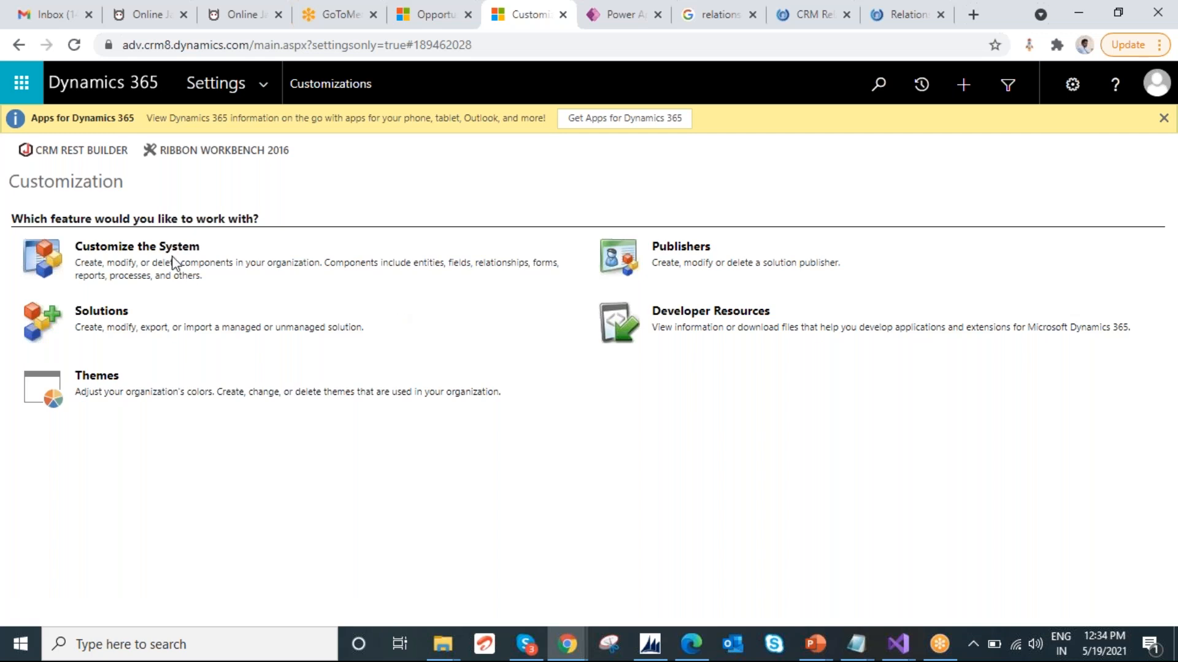
left_click(133, 248)
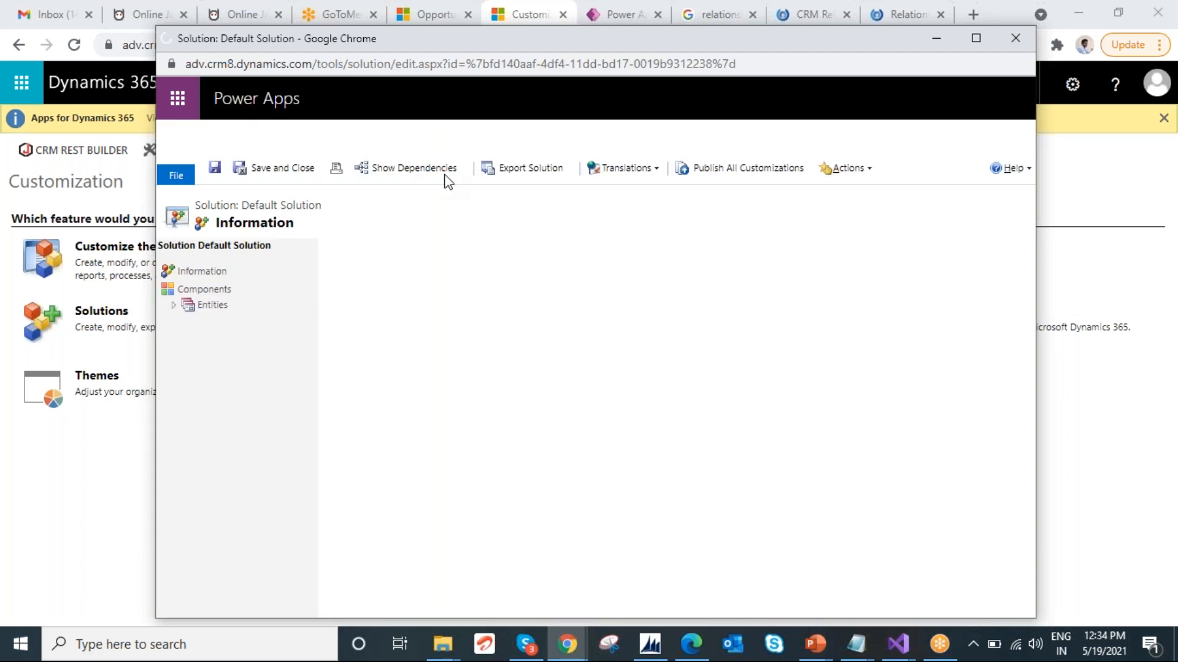
left_click(187, 311)
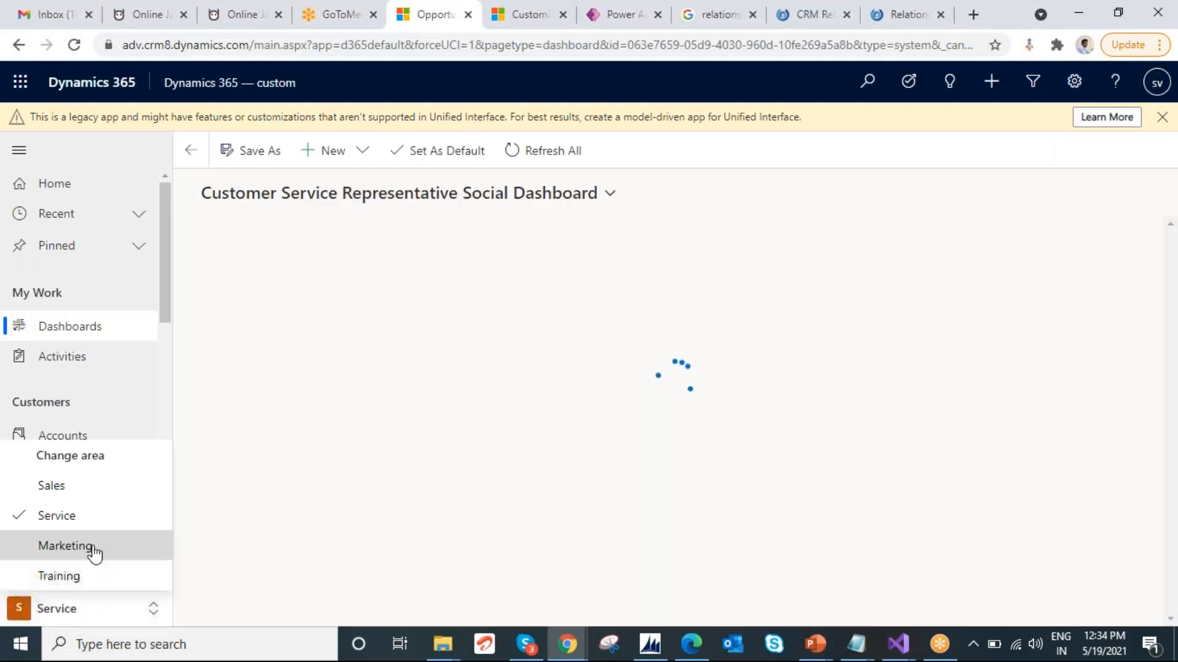
- Return to the Dynamics 365 custom app, change the area to Marketing, and open its Accounts list
left_click(93, 548)
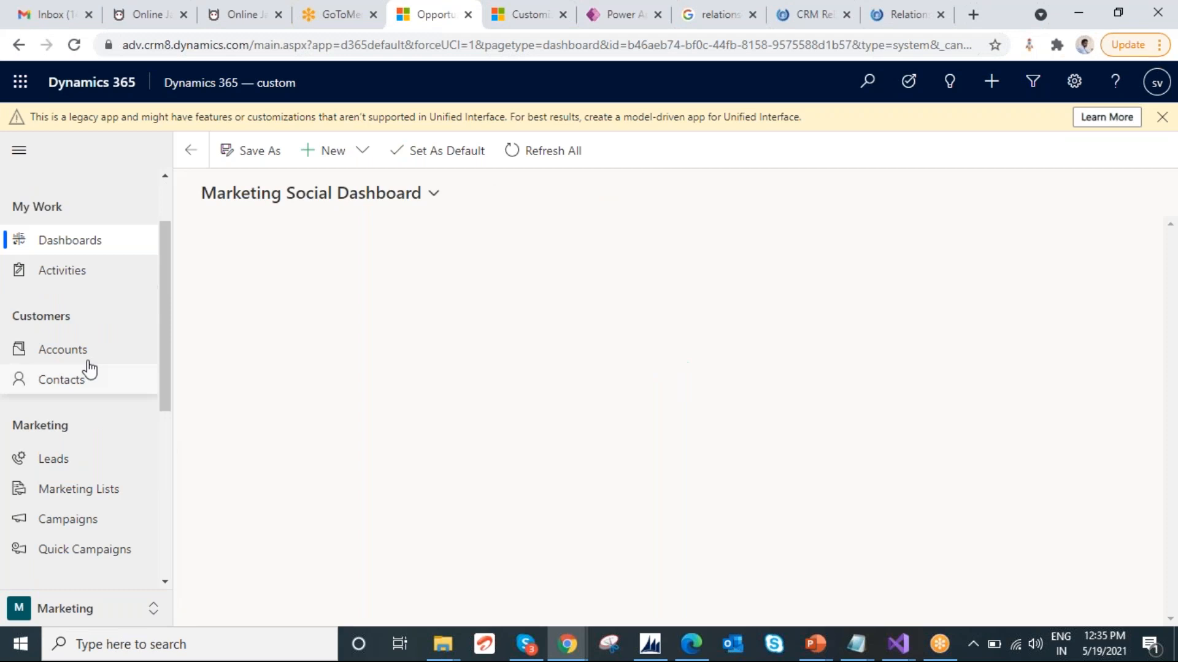
left_click(87, 358)
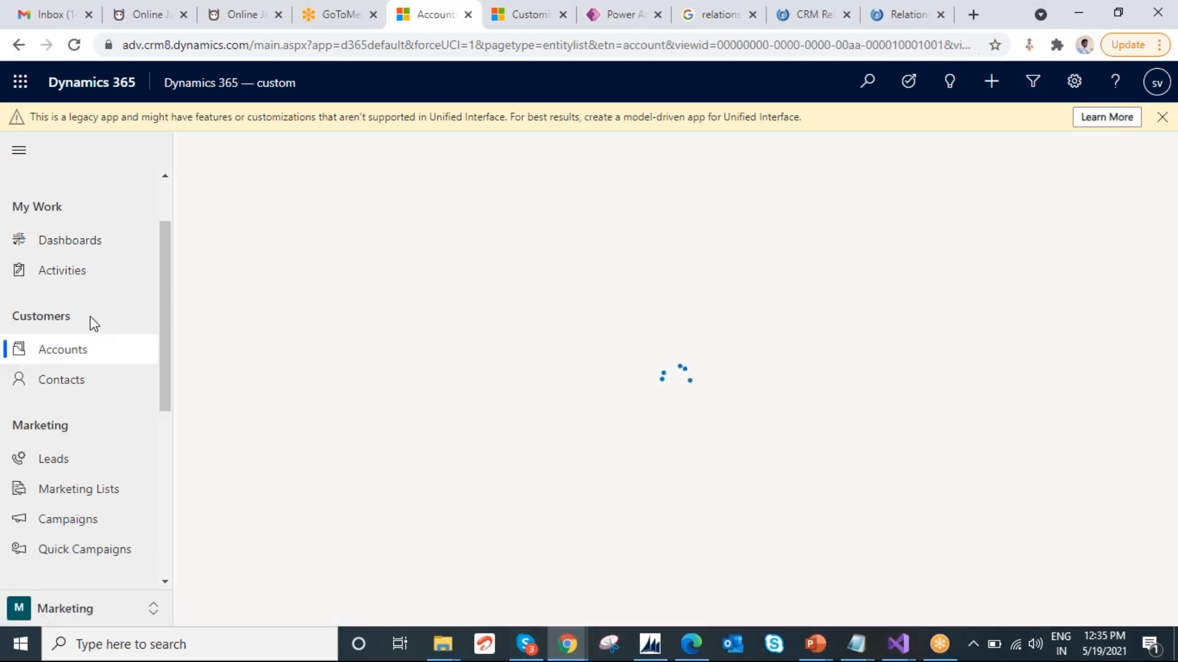
- Bring the Default Solution window back to the front and expand its Entities list
left_click(578, 649)
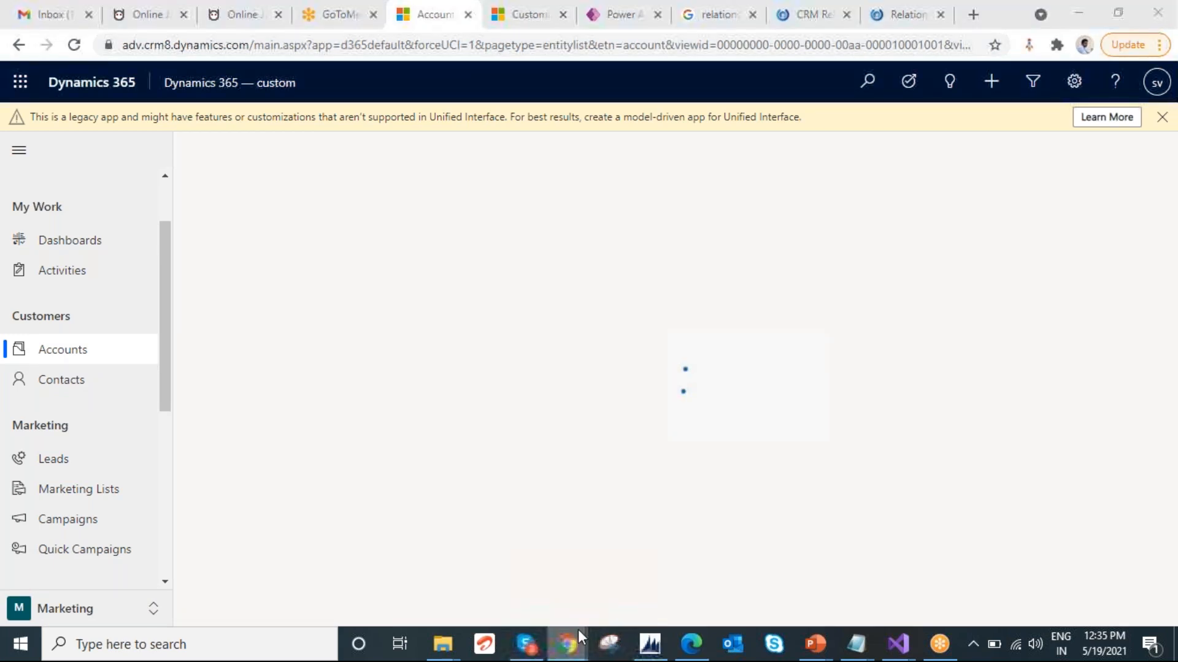
mouse_move(577, 629)
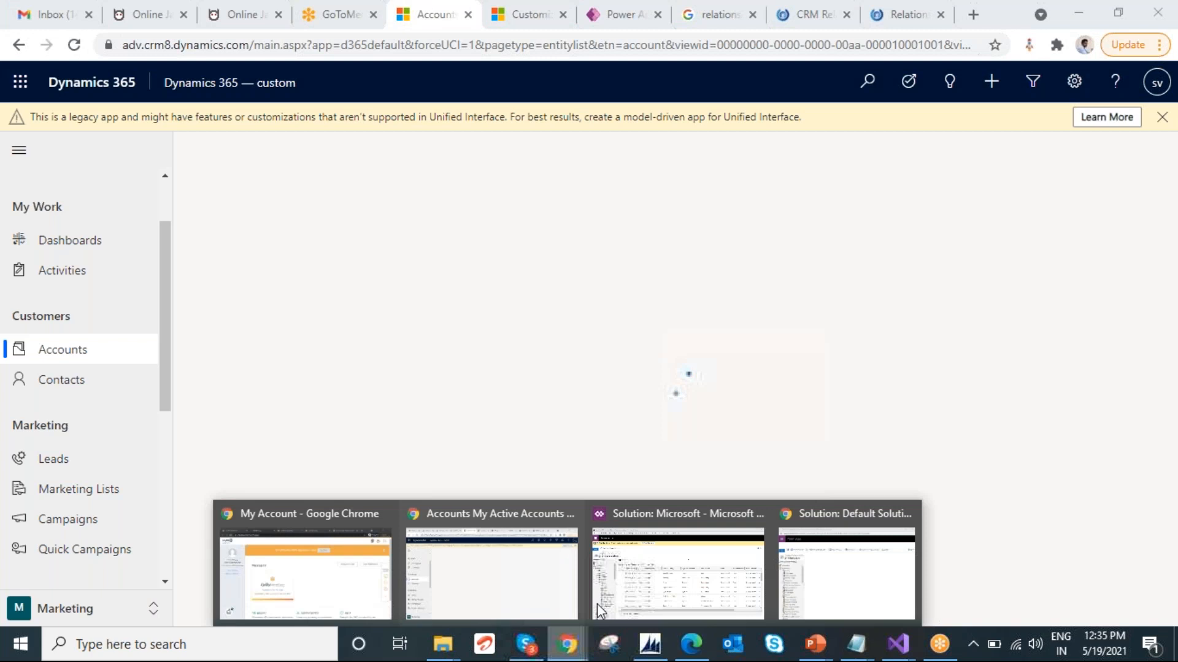
left_click(597, 604)
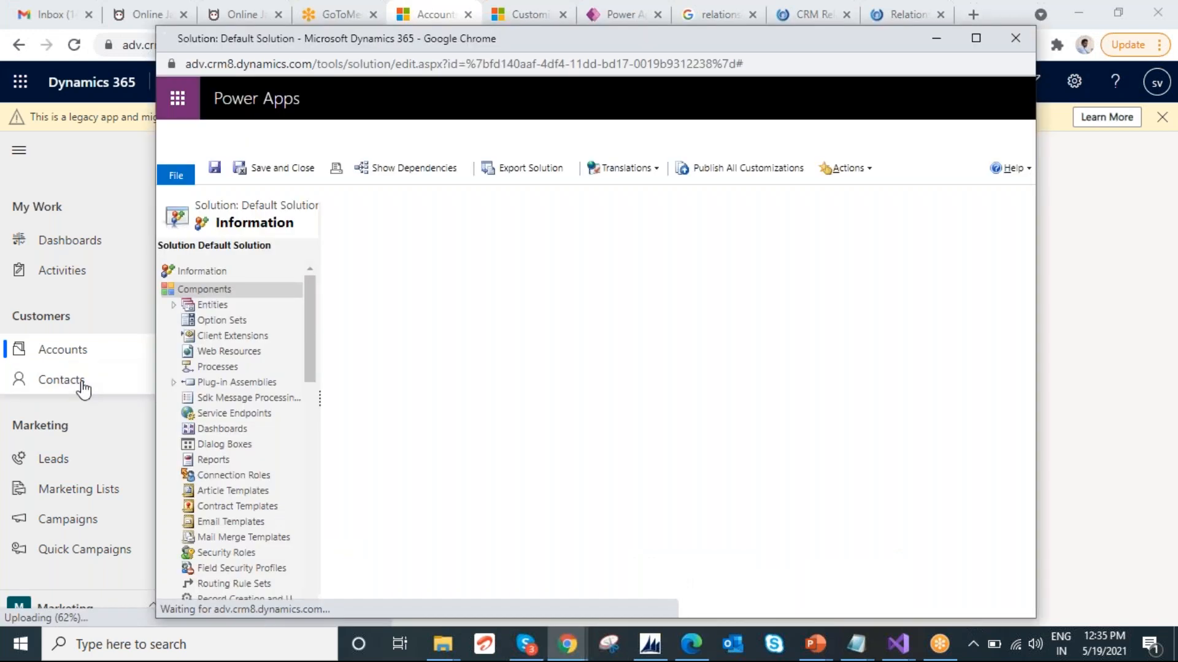
left_click(173, 305)
- Find the Opportunity entity in the solution tree, expand it, and open its Forms list
scroll(238, 364, "down", 7)
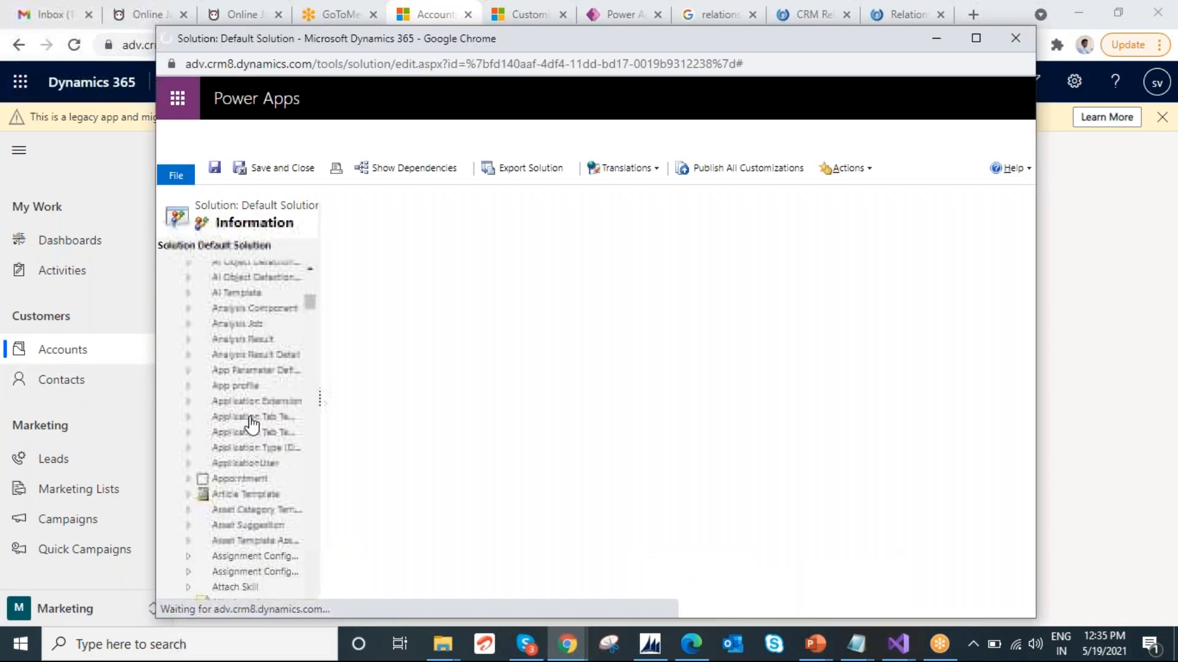
scroll(251, 424, "up", 6)
scroll(251, 424, "up", 2)
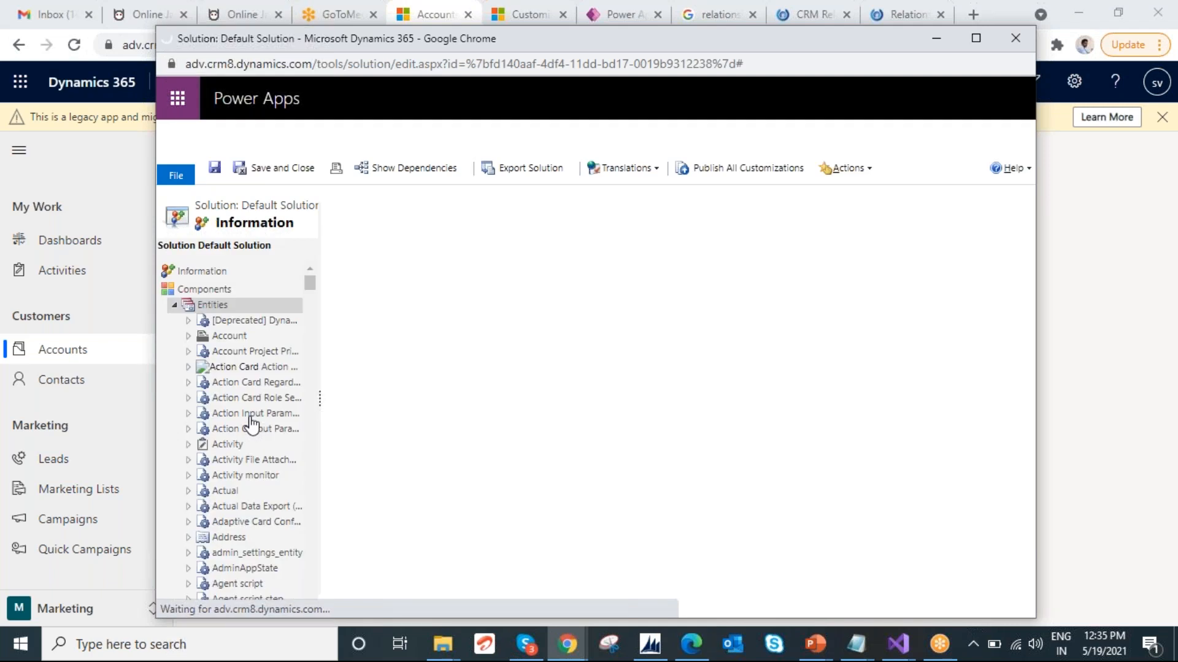
scroll(251, 424, "down", 15)
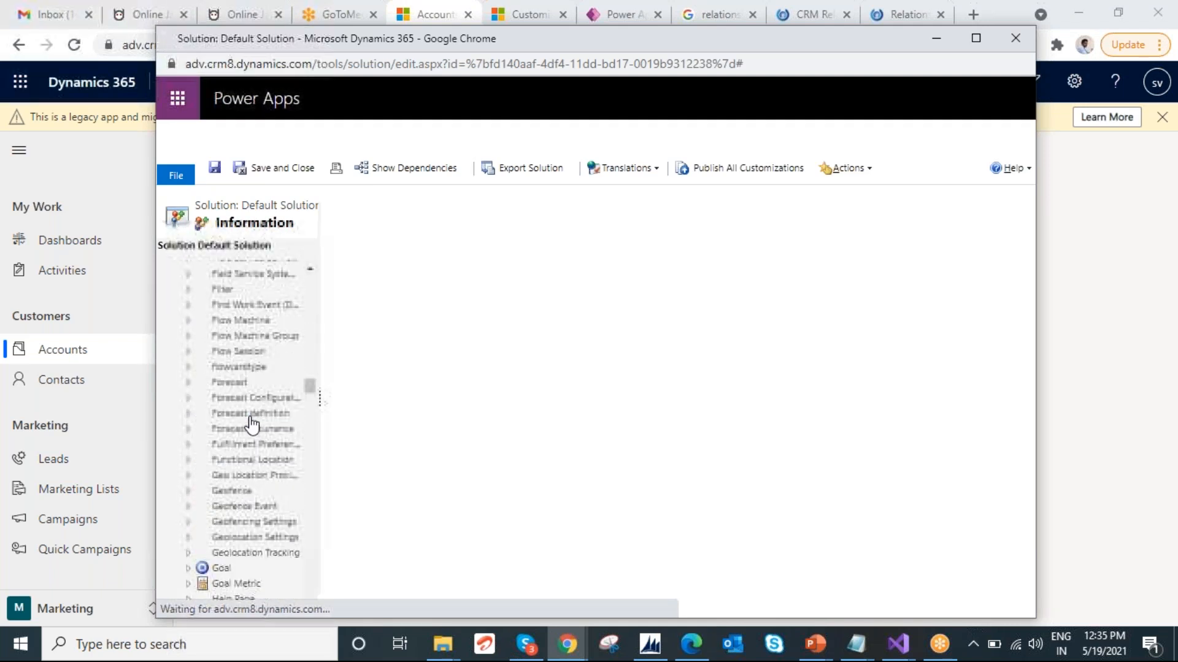
scroll(251, 425, "down", 20)
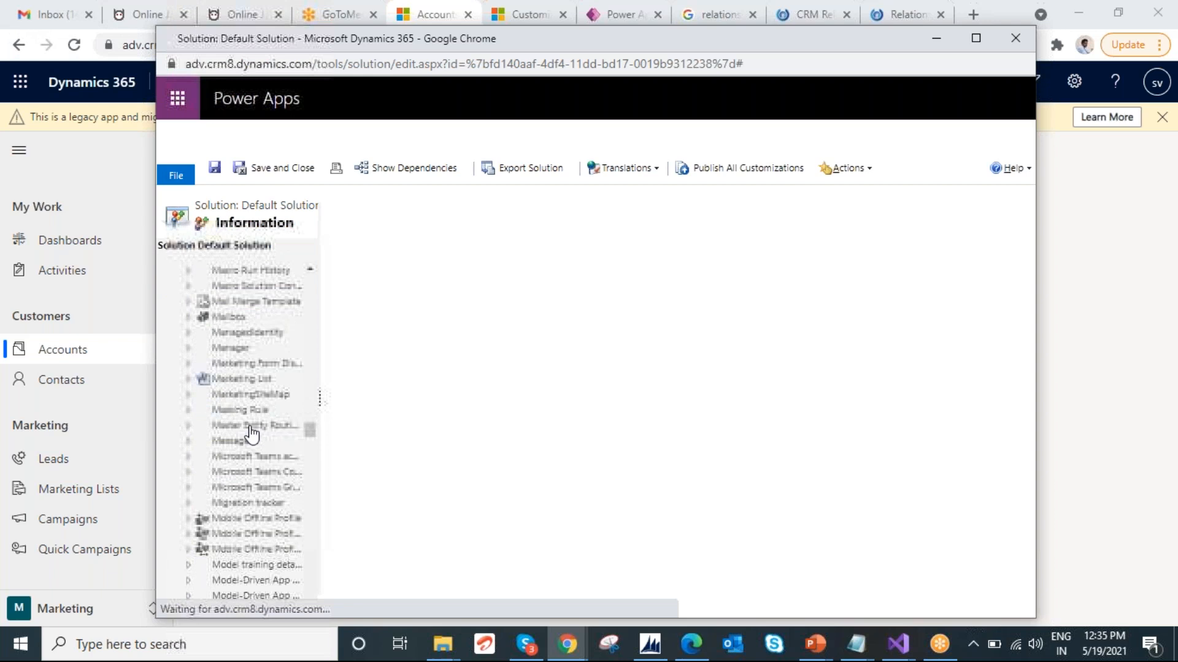
scroll(250, 436, "up", 3)
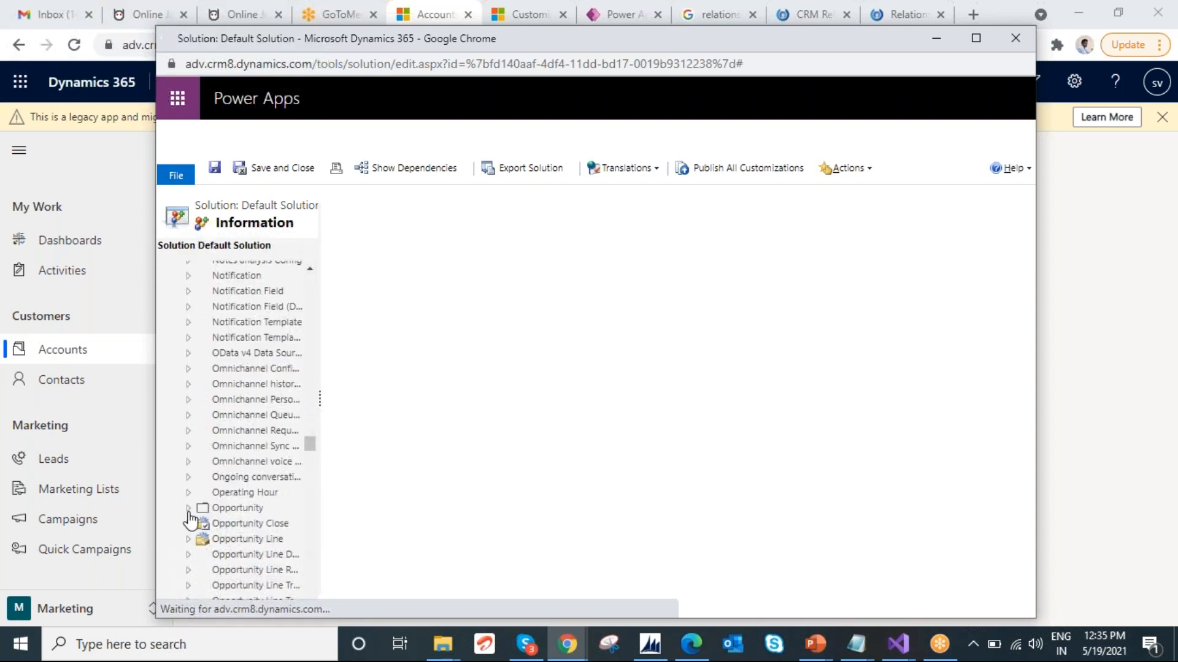
left_click(237, 508)
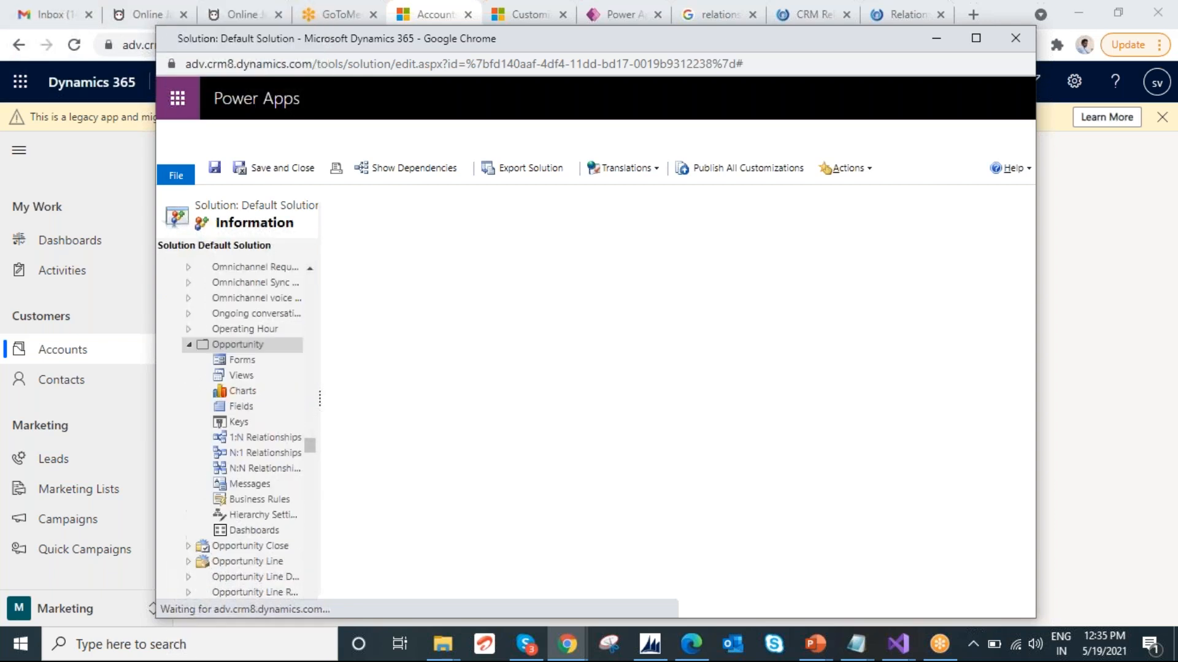
left_click(247, 361)
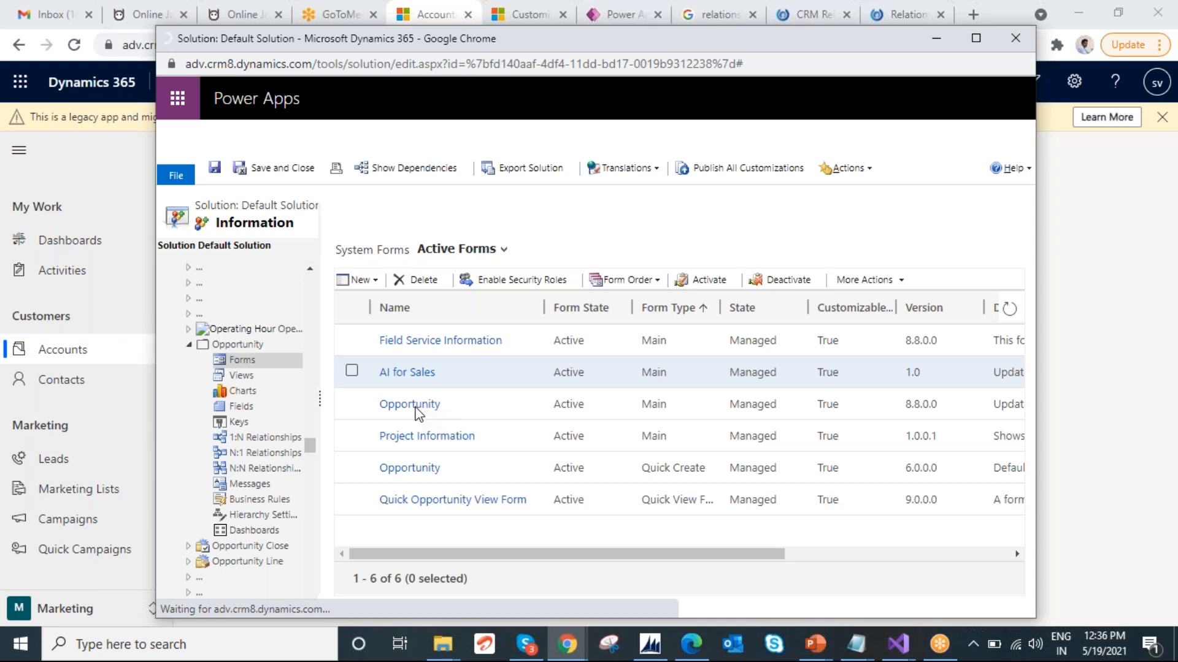
- Try to open the Opportunity form of type Main for editing, and close the Default Solution window
left_click(665, 254)
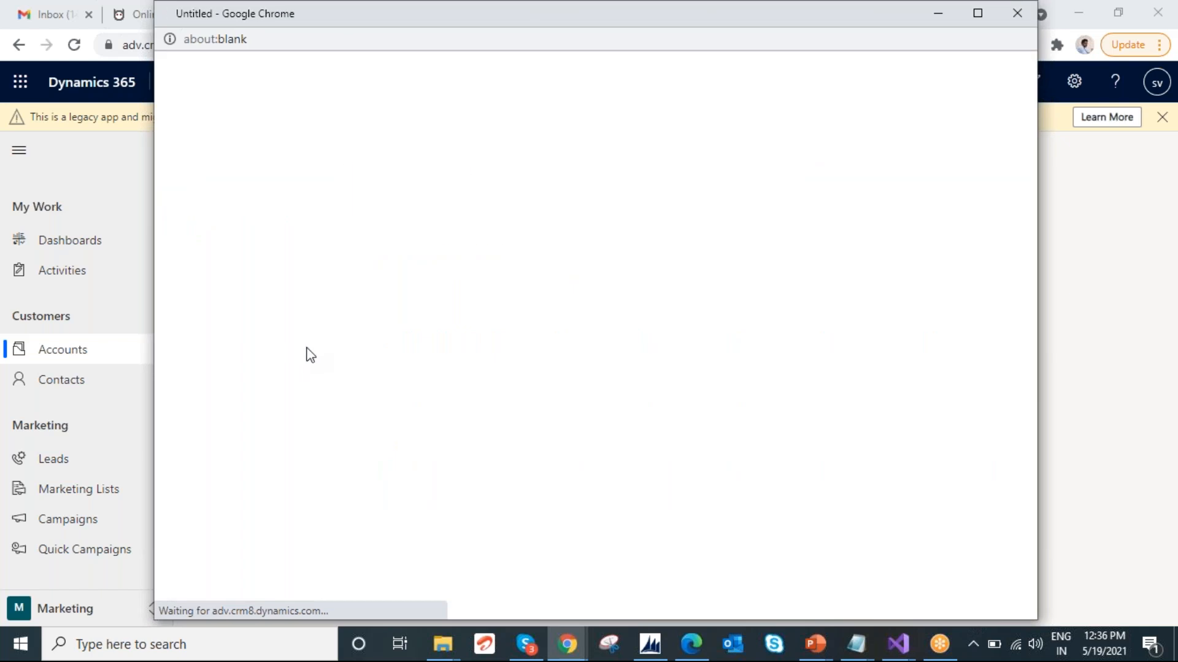
left_click_drag(220, 6, 310, 404)
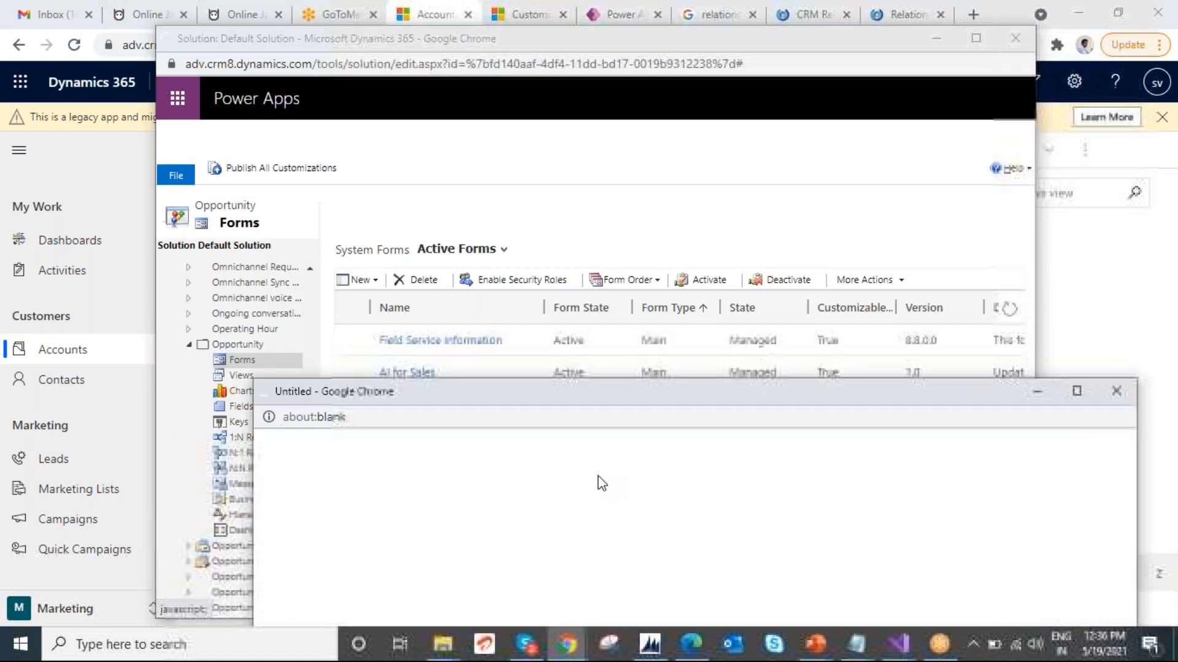
left_click(1128, 393)
left_click(407, 408)
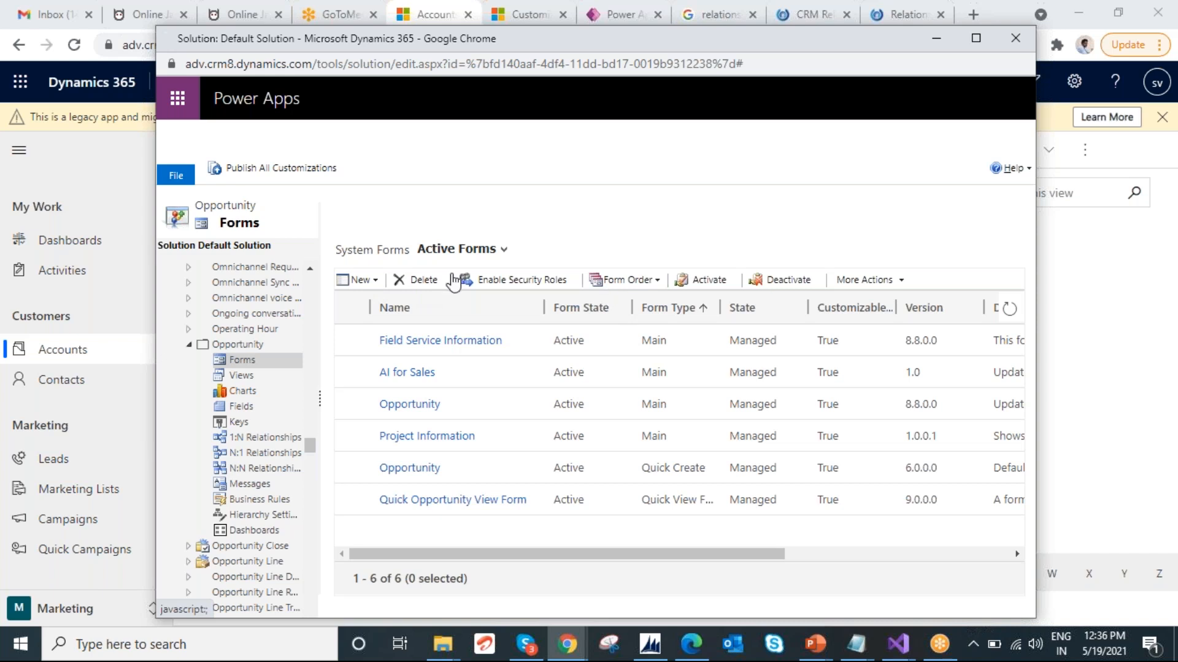
left_click(646, 231)
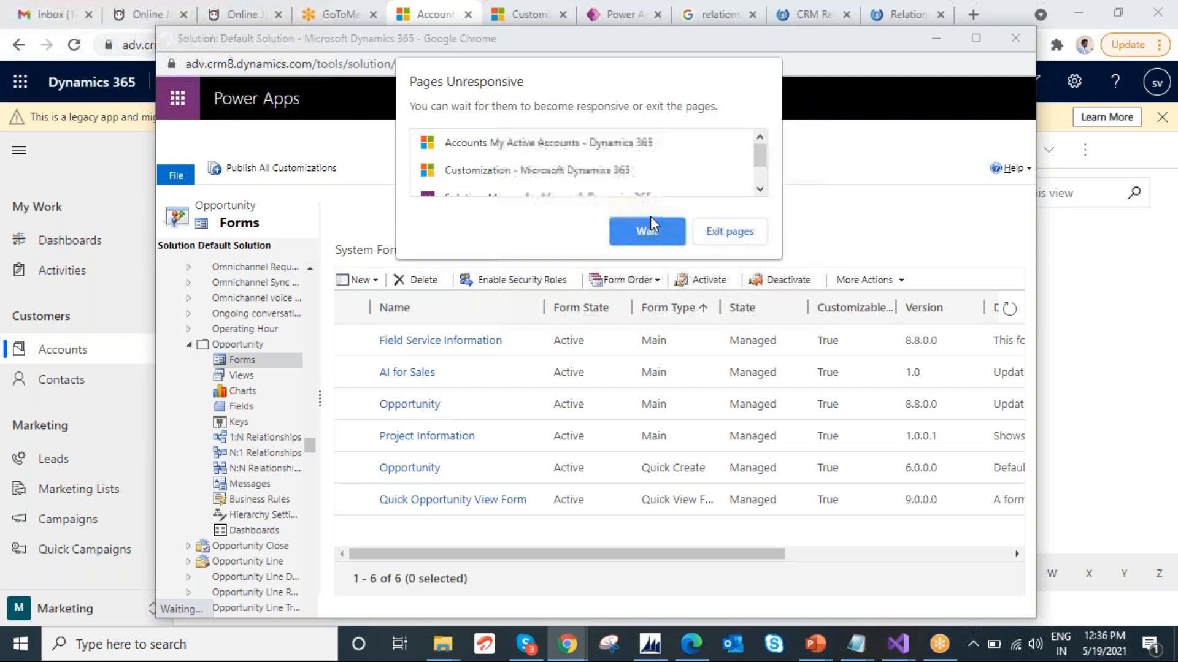
left_click(669, 245)
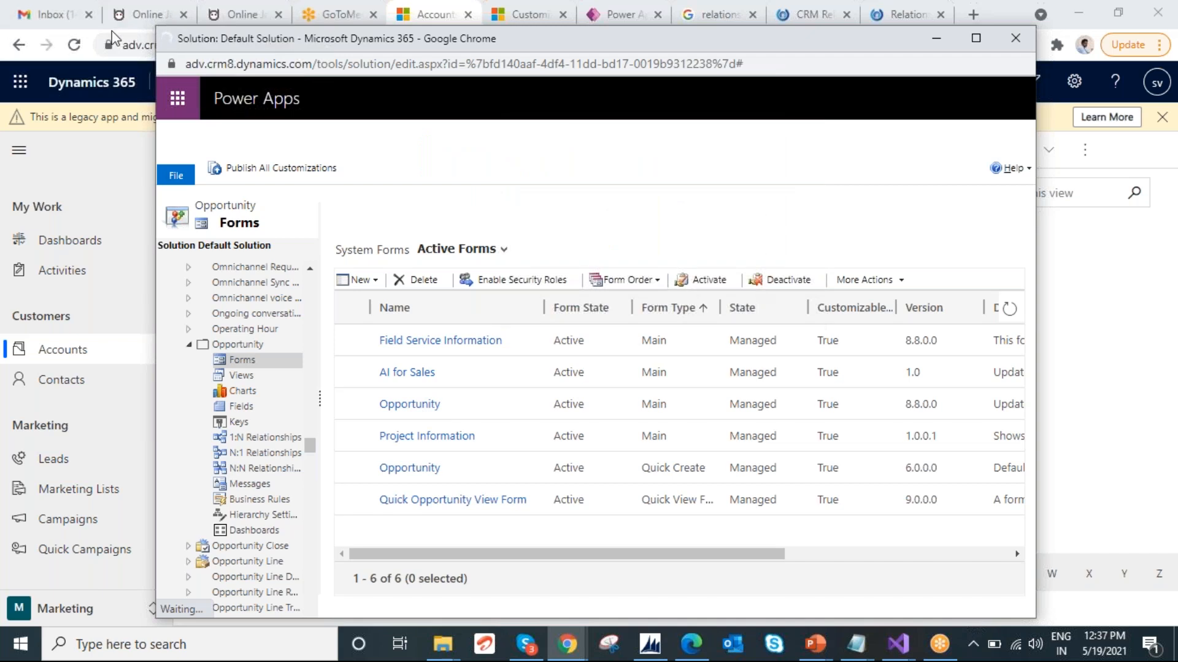
left_click_drag(262, 37, 111, 31)
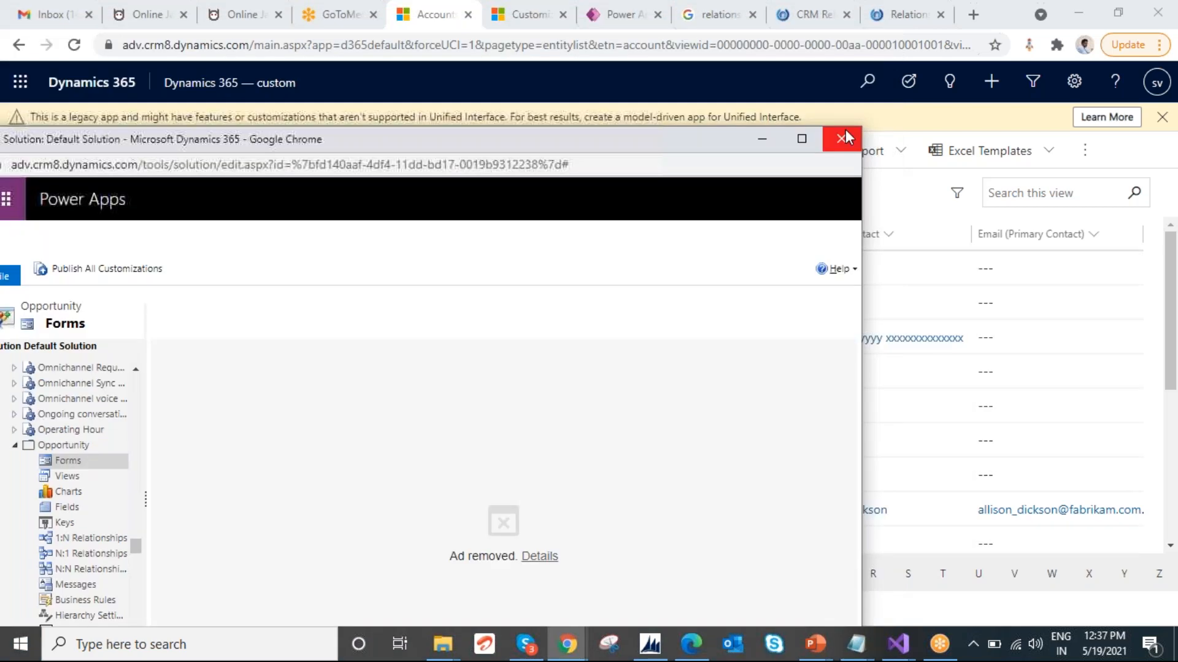
left_click(845, 130)
- Reopen the Default Solution from Customize the System on the Customizations page and expand its Entities list
left_click(529, 14)
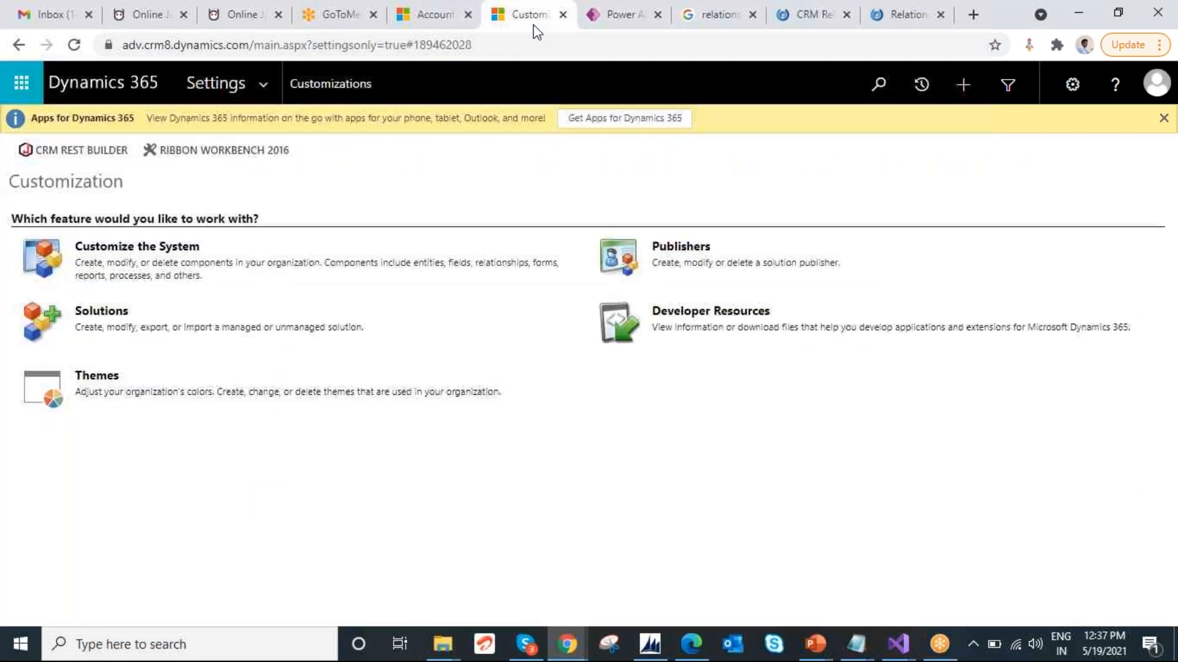
left_click(114, 272)
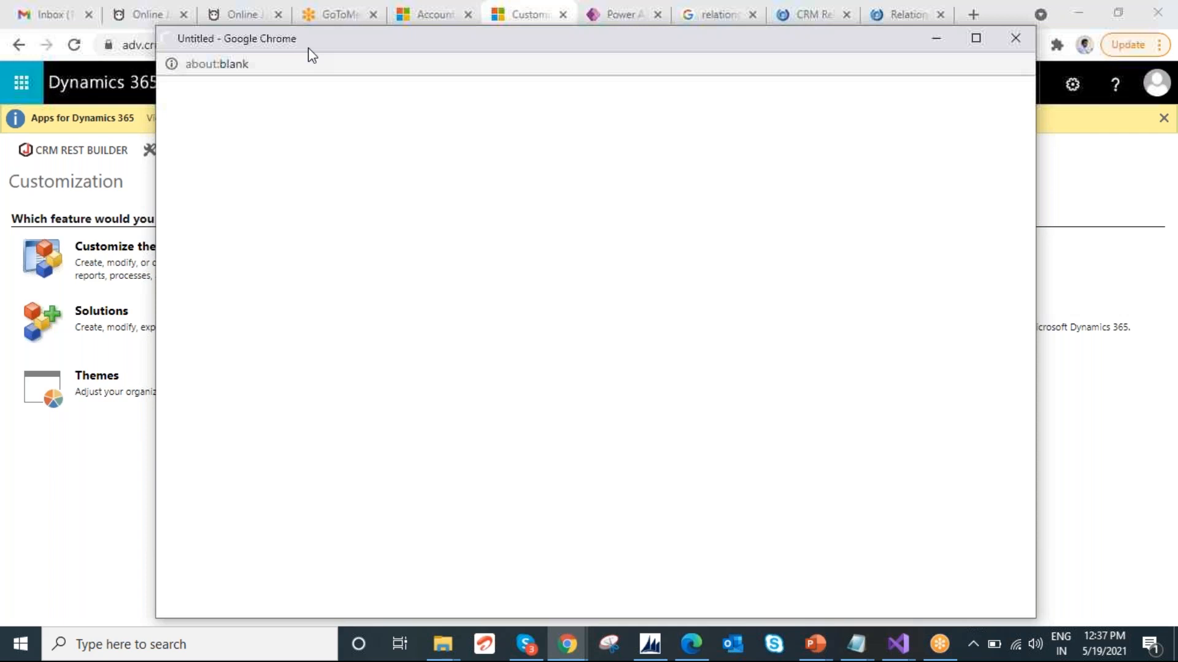
left_click_drag(308, 46, 289, 34)
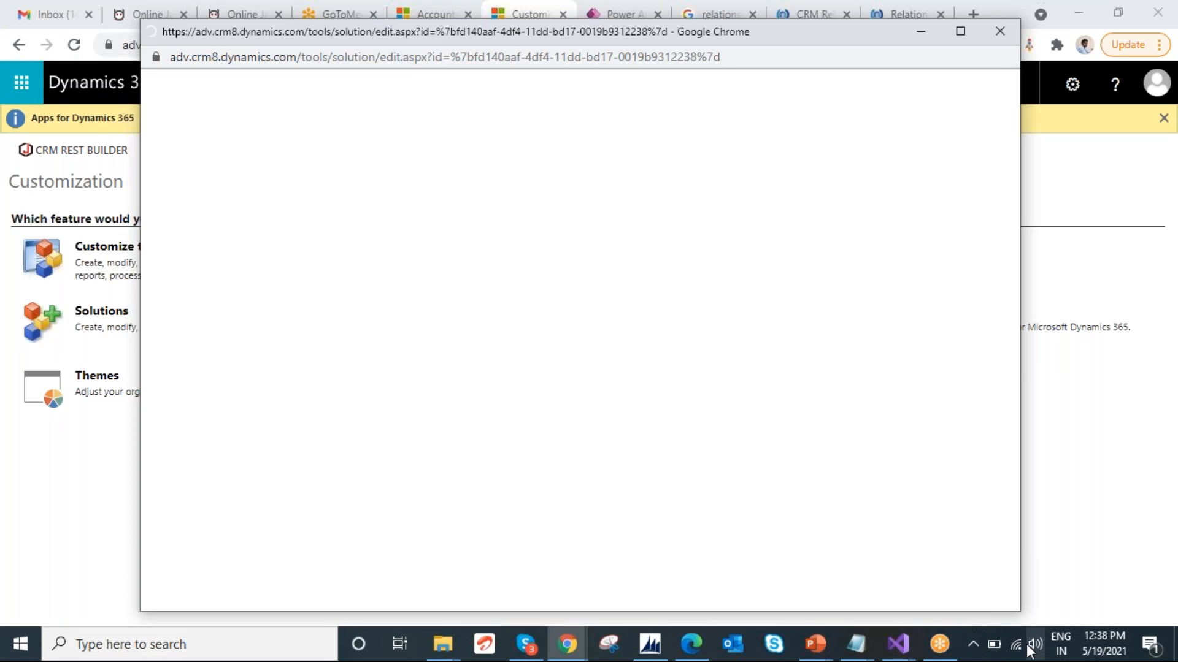
left_click(126, 253)
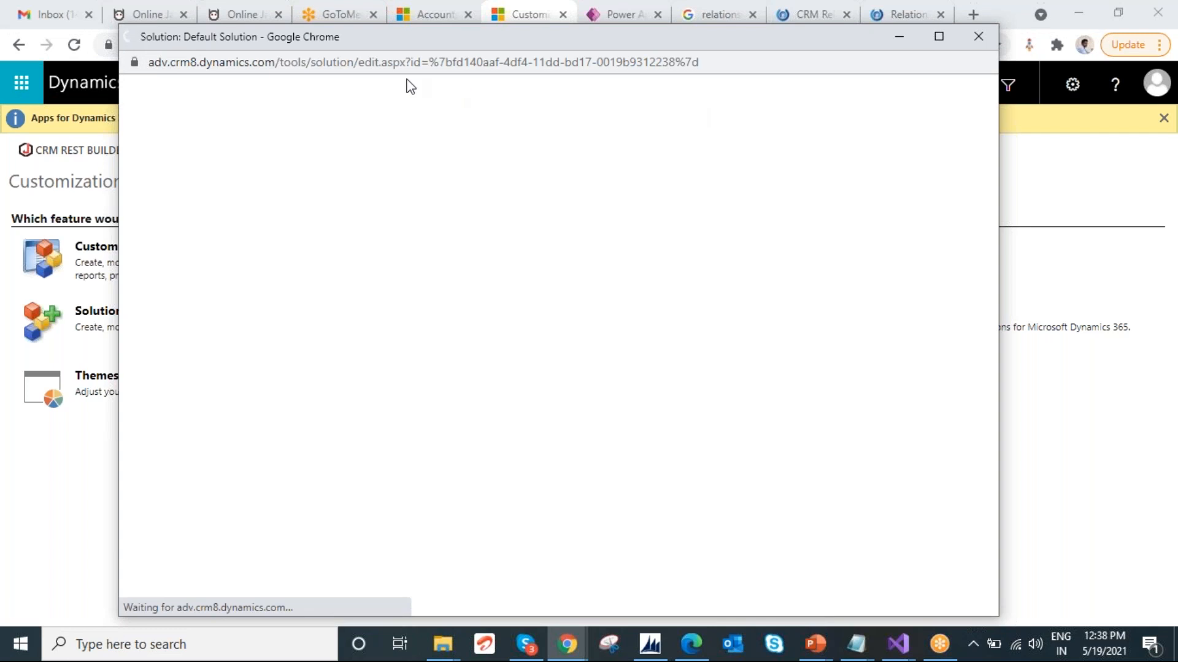
left_click_drag(352, 46, 334, 46)
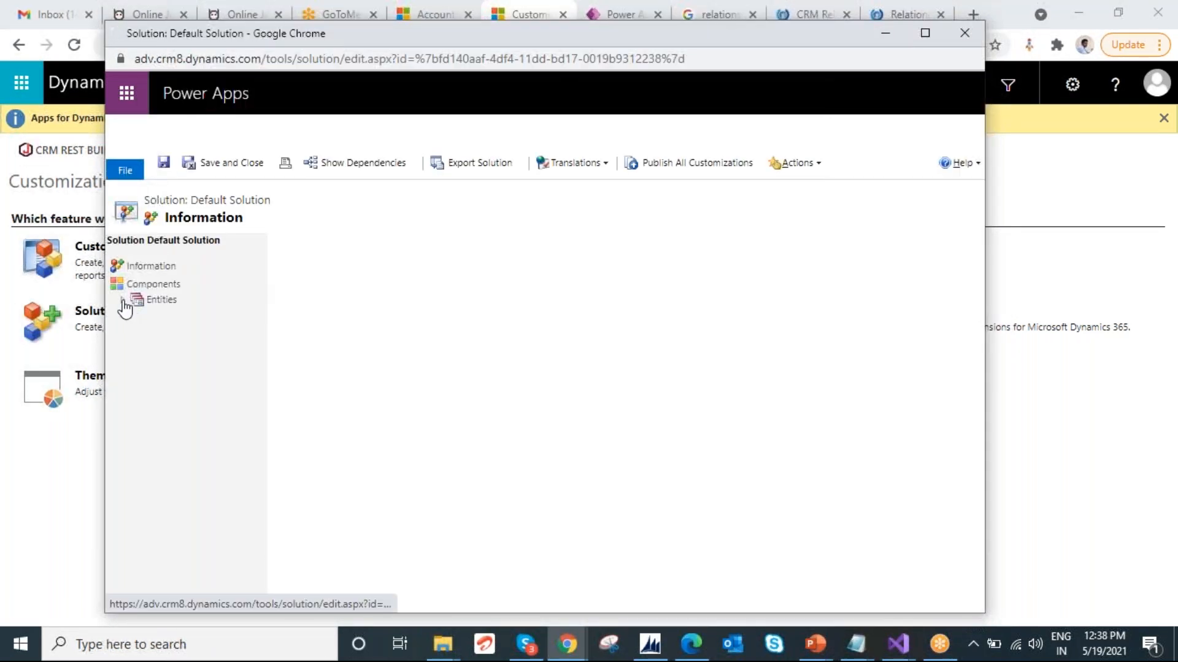
left_click(124, 301)
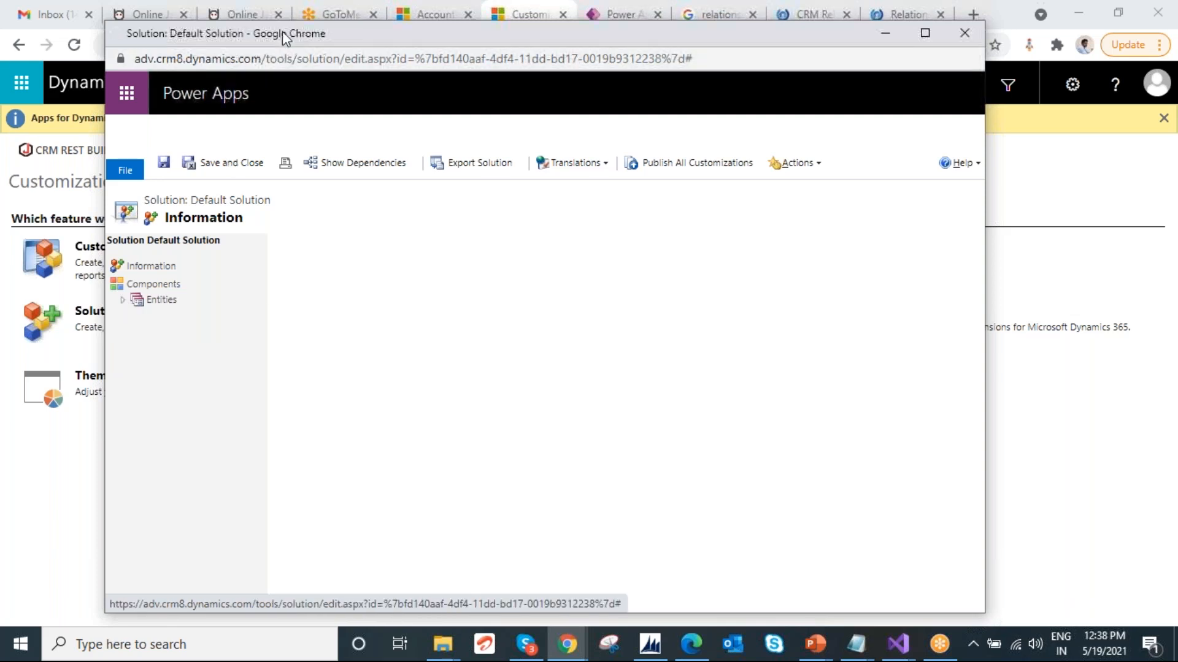
left_click_drag(284, 37, 287, 32)
left_click(126, 297)
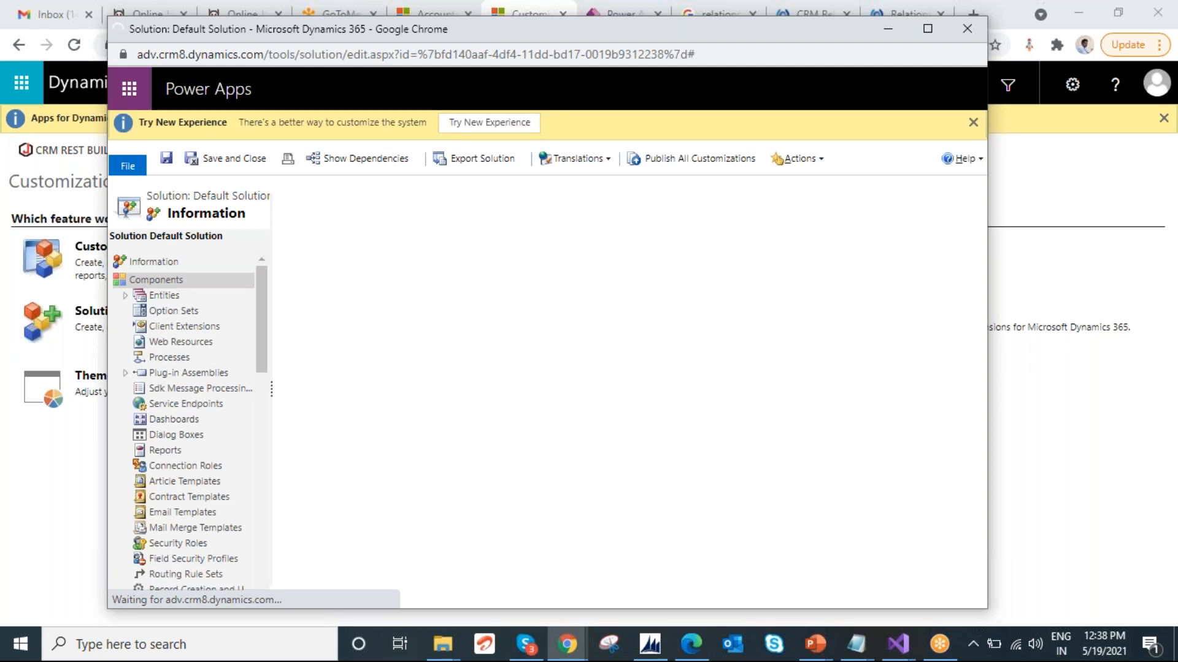
left_click(161, 295)
- Locate the Opportunity entity in the Default Solution tree and expand it to list its components
scroll(196, 356, "down", 20)
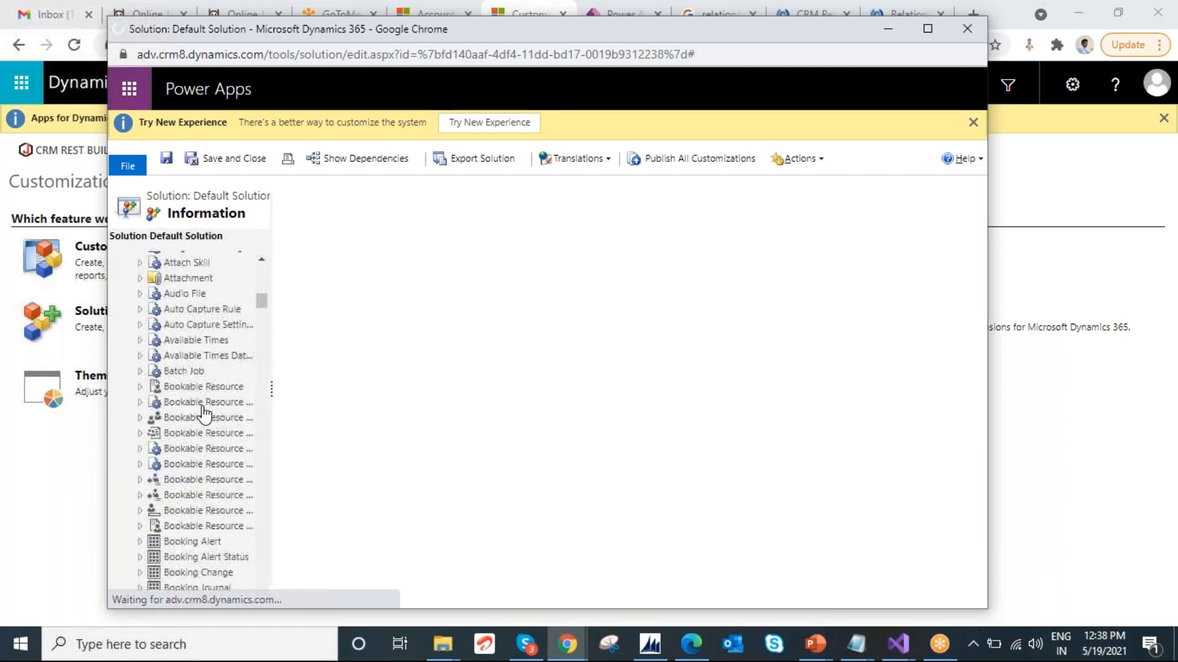
scroll(204, 444, "down", 20)
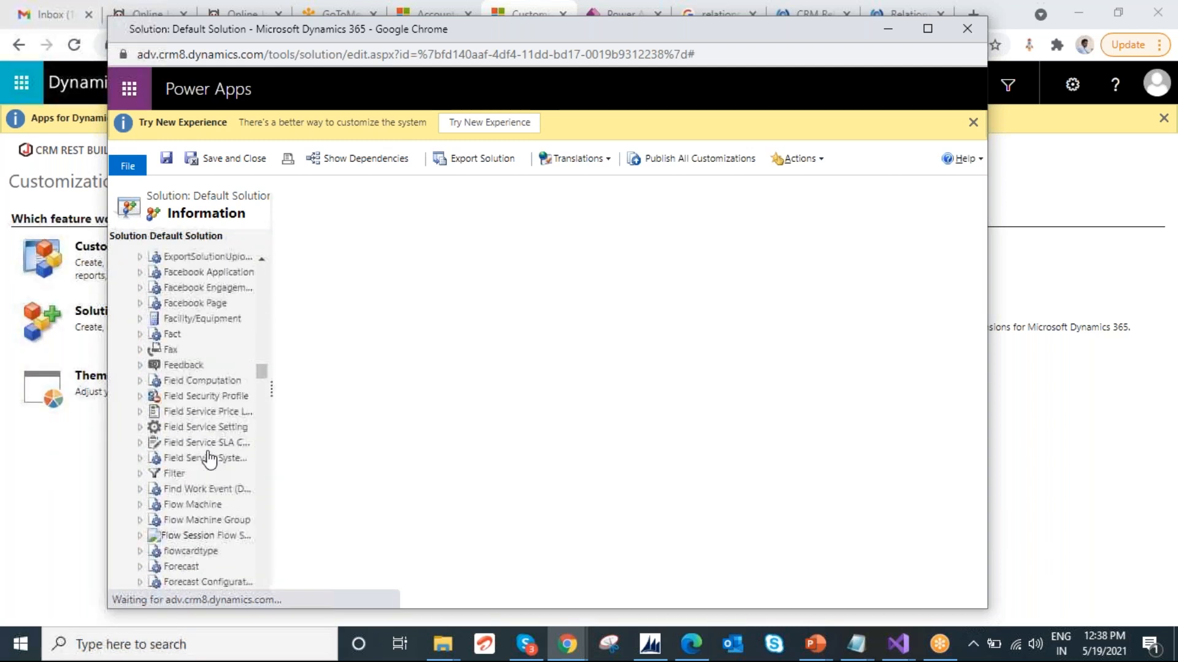
scroll(208, 457, "down", 20)
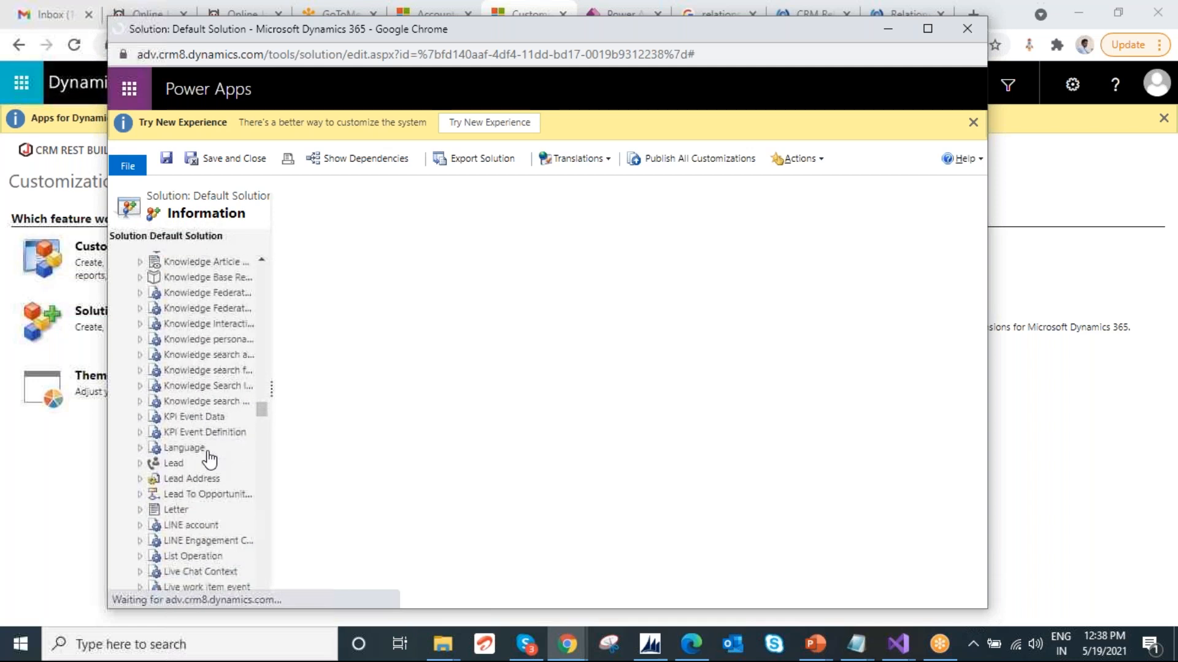
scroll(209, 458, "down", 20)
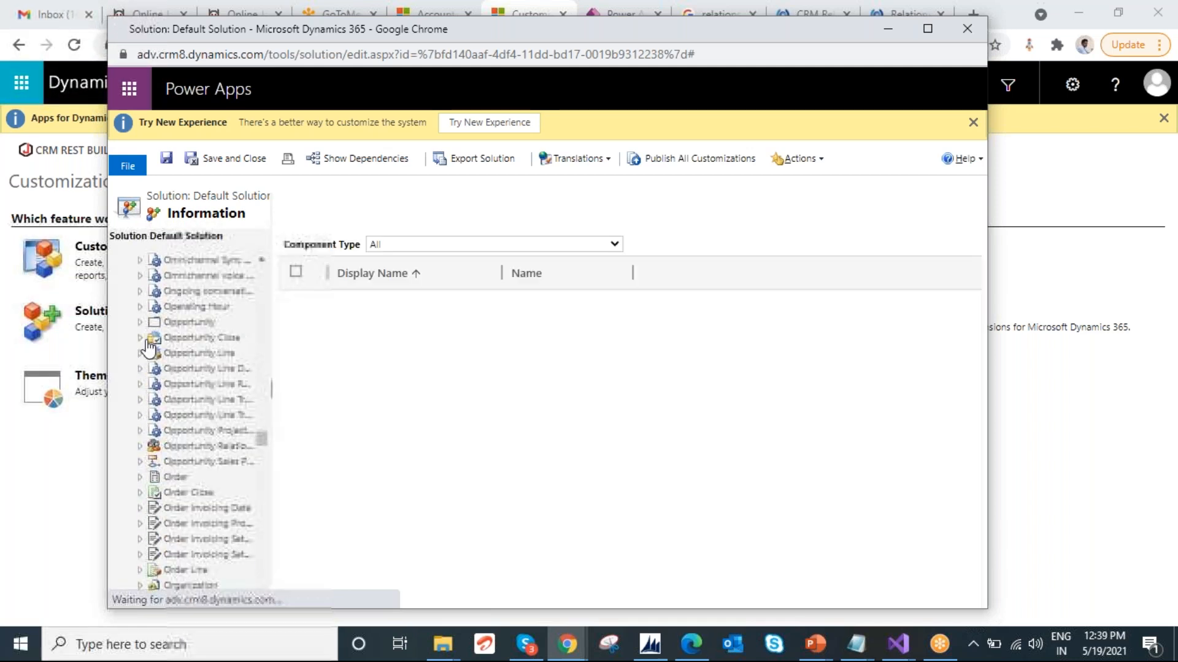
scroll(175, 392, "up", 4)
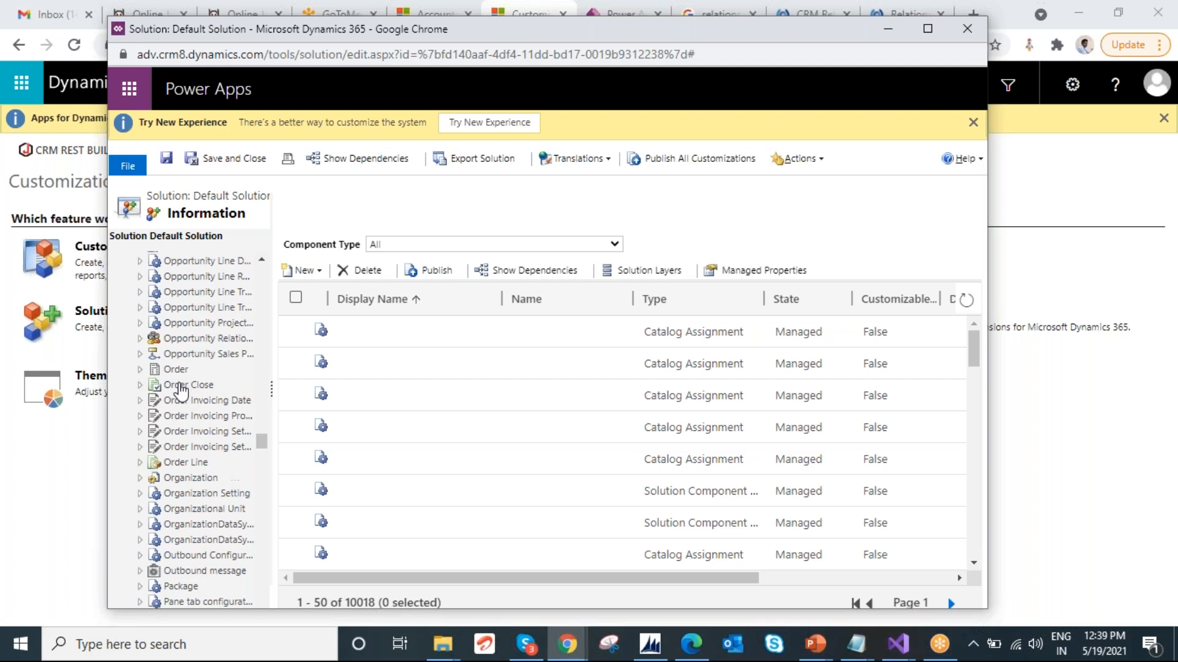
left_click(140, 376)
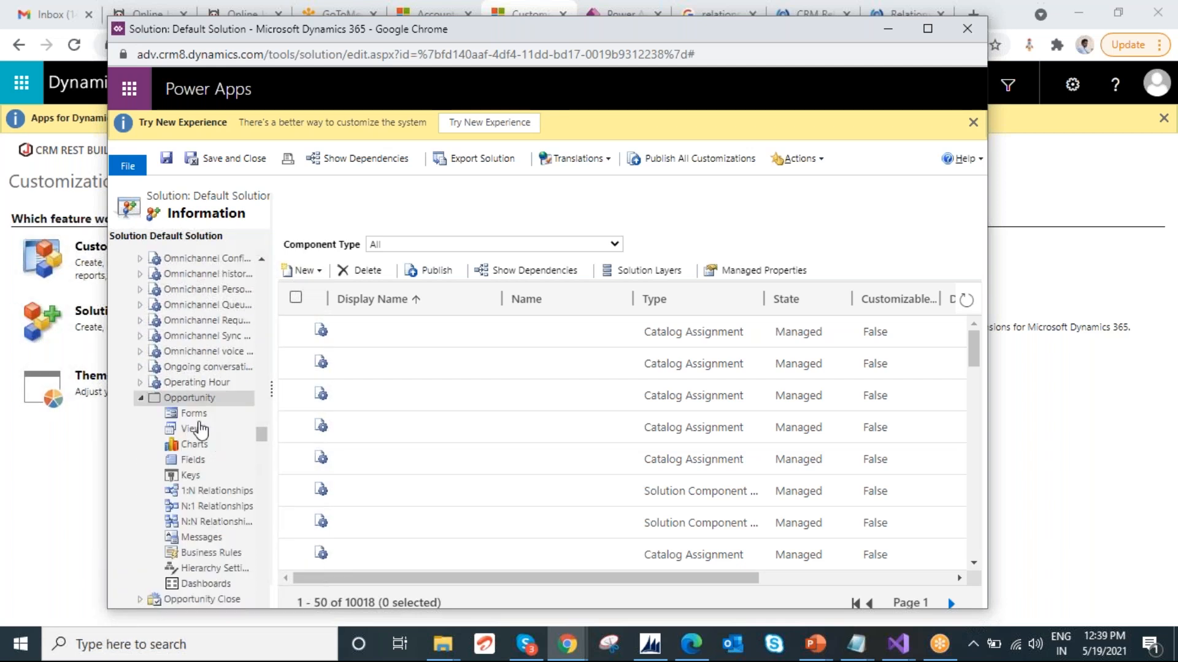
- Open the Opportunity form of type Main from the entity's Forms list and maximize the form editor window
left_click(202, 417)
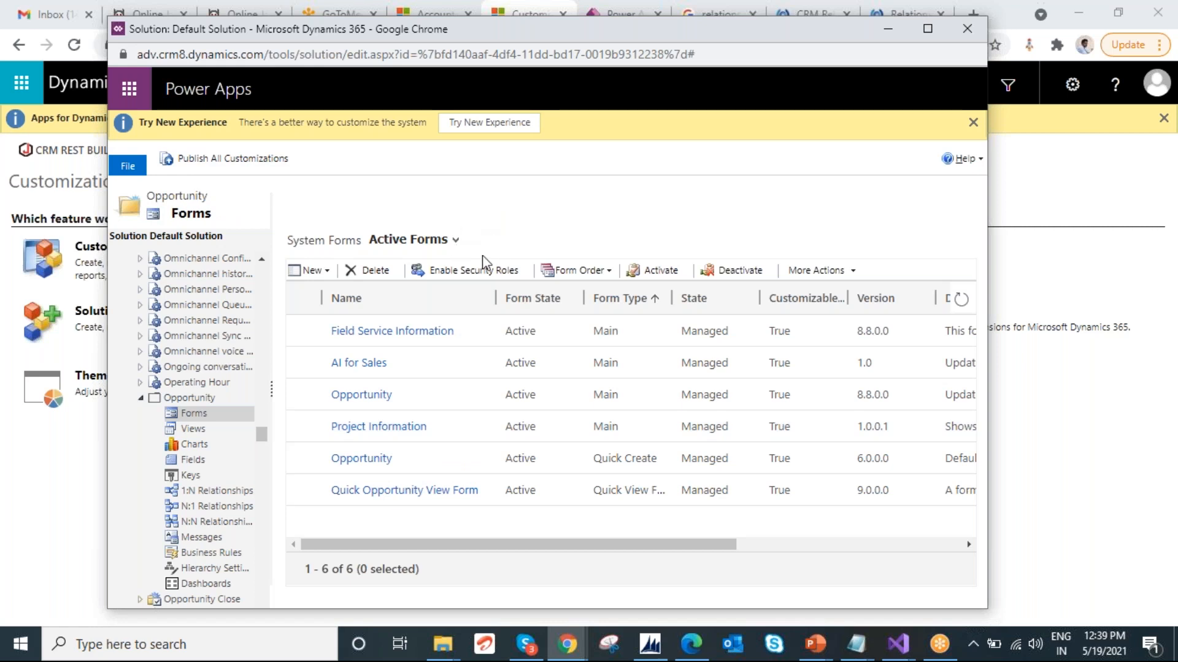
left_click(361, 395)
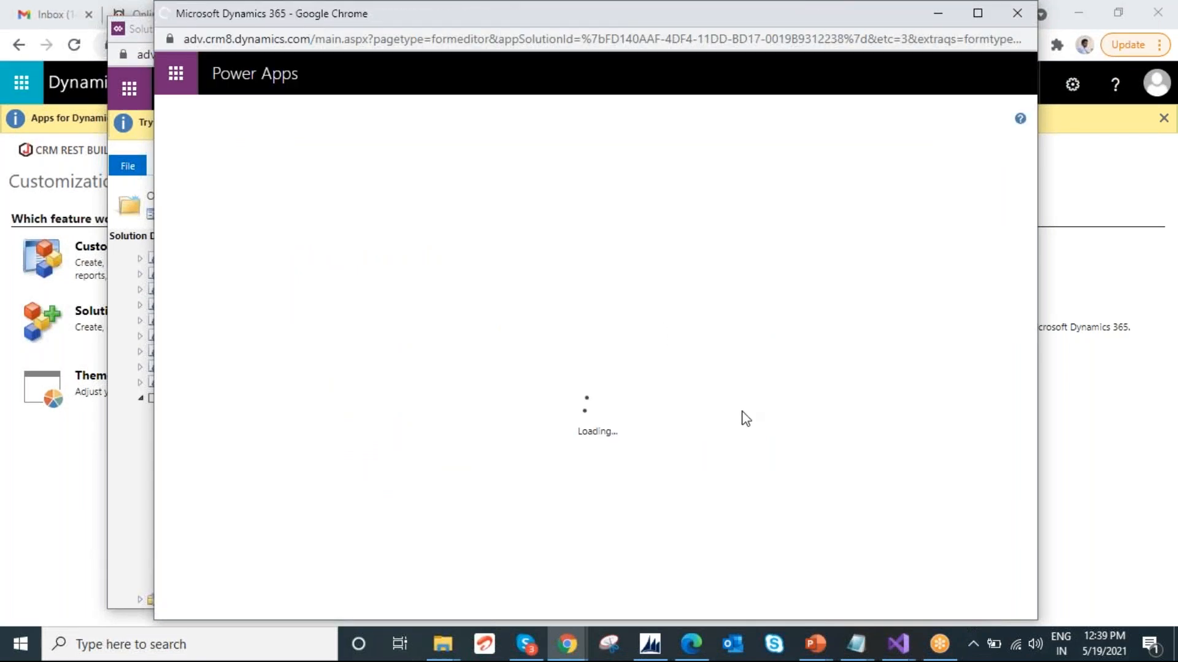
double_click(318, 13)
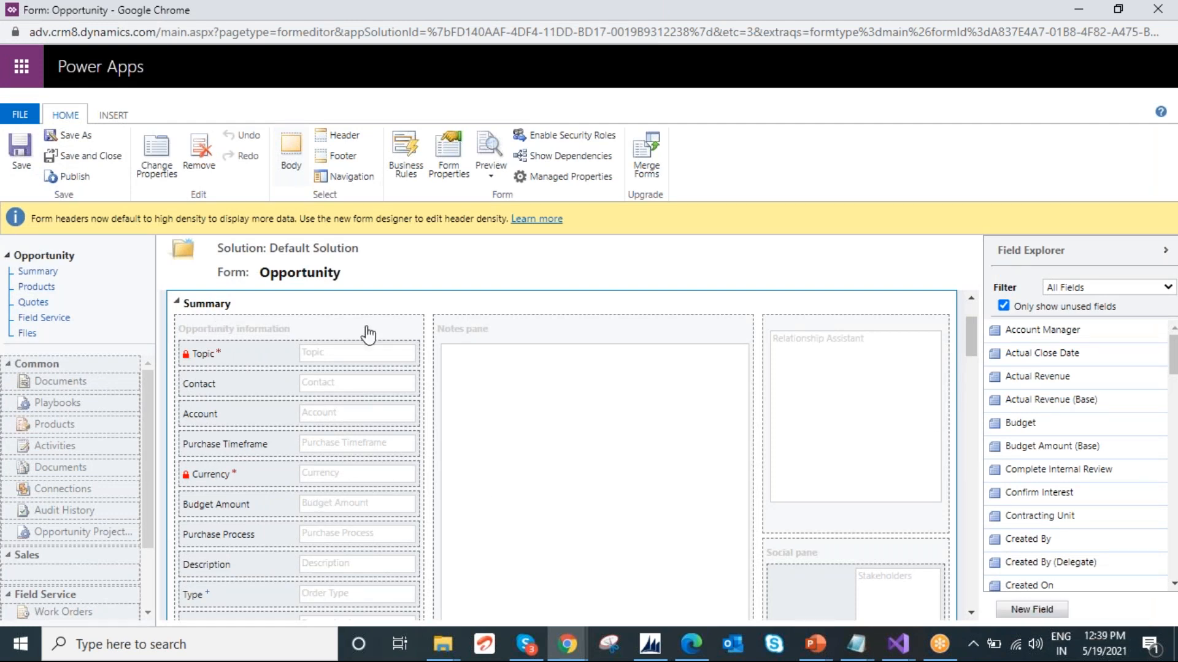
- Switch to the Dynamics 365 browser window, change the area to Sales, and start a new Opportunity record
mouse_move(567, 644)
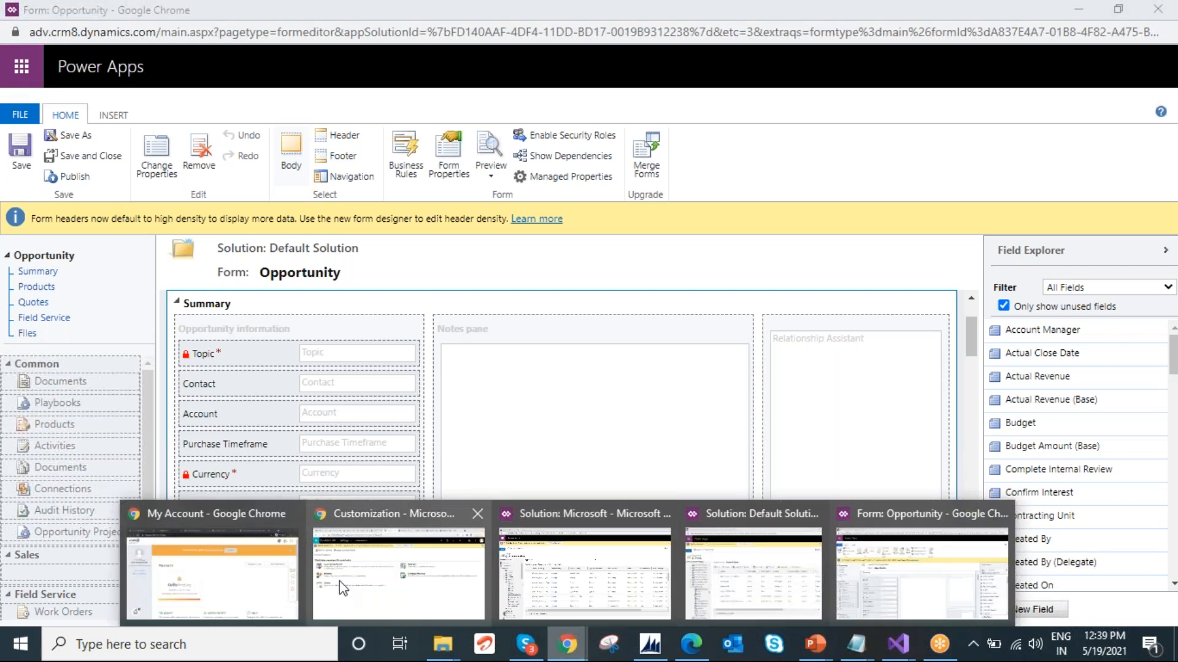
left_click(342, 582)
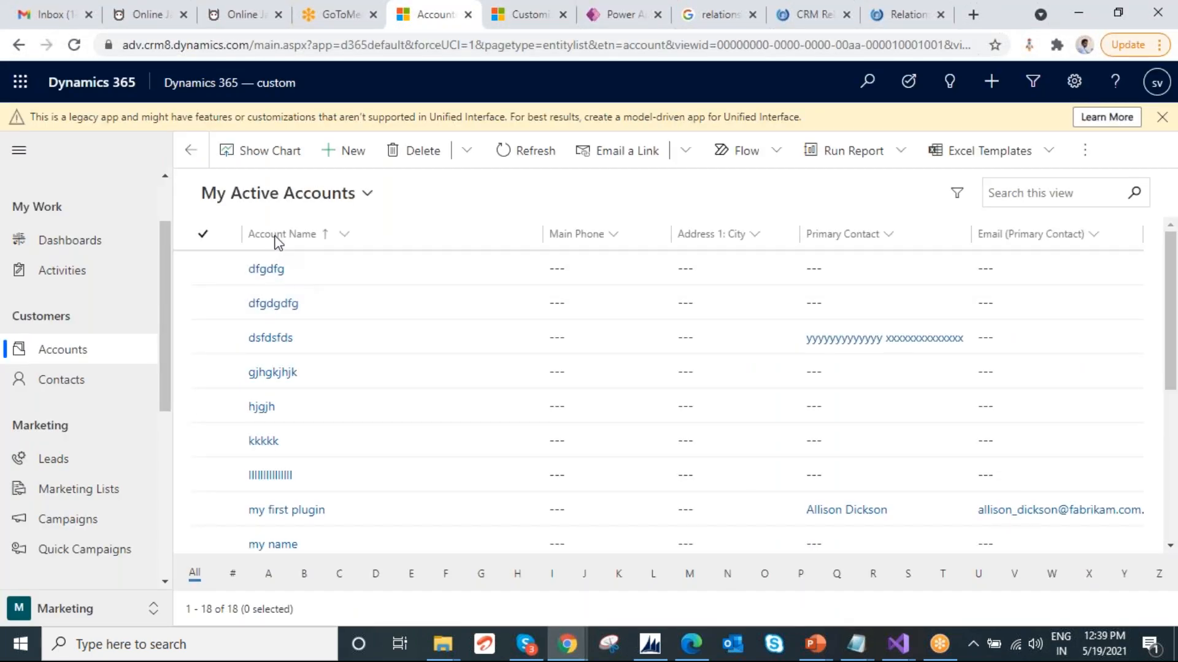
scroll(116, 517, "down", 3)
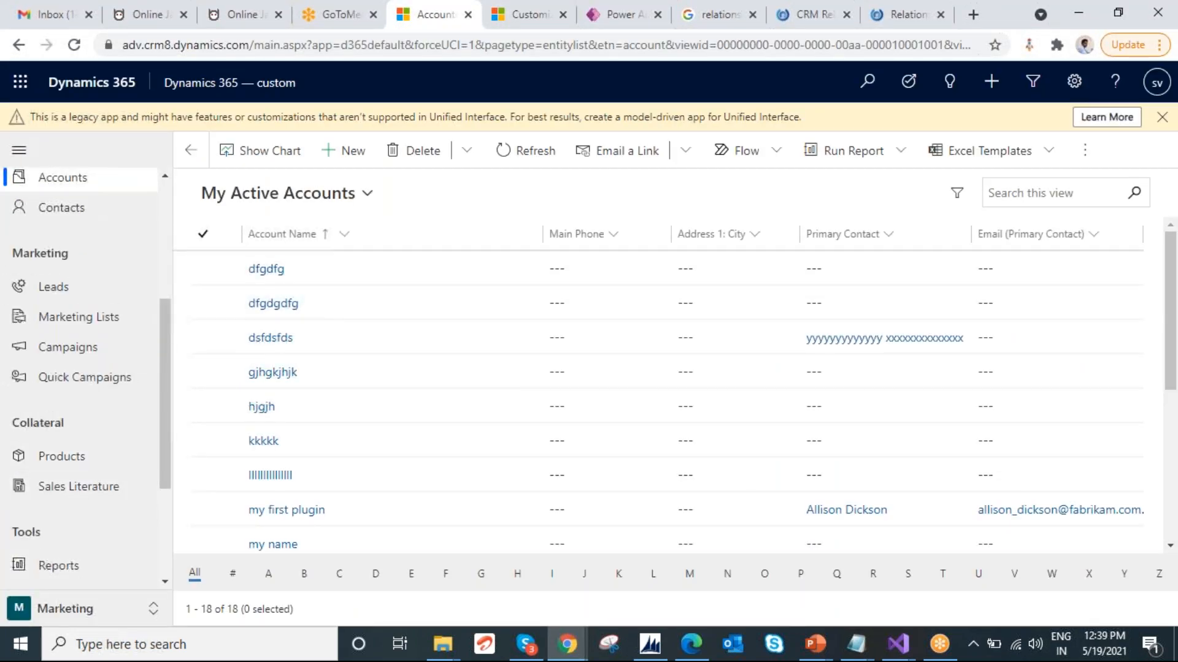
scroll(72, 483, "down", 1)
scroll(73, 483, "up", 2)
left_click(119, 598)
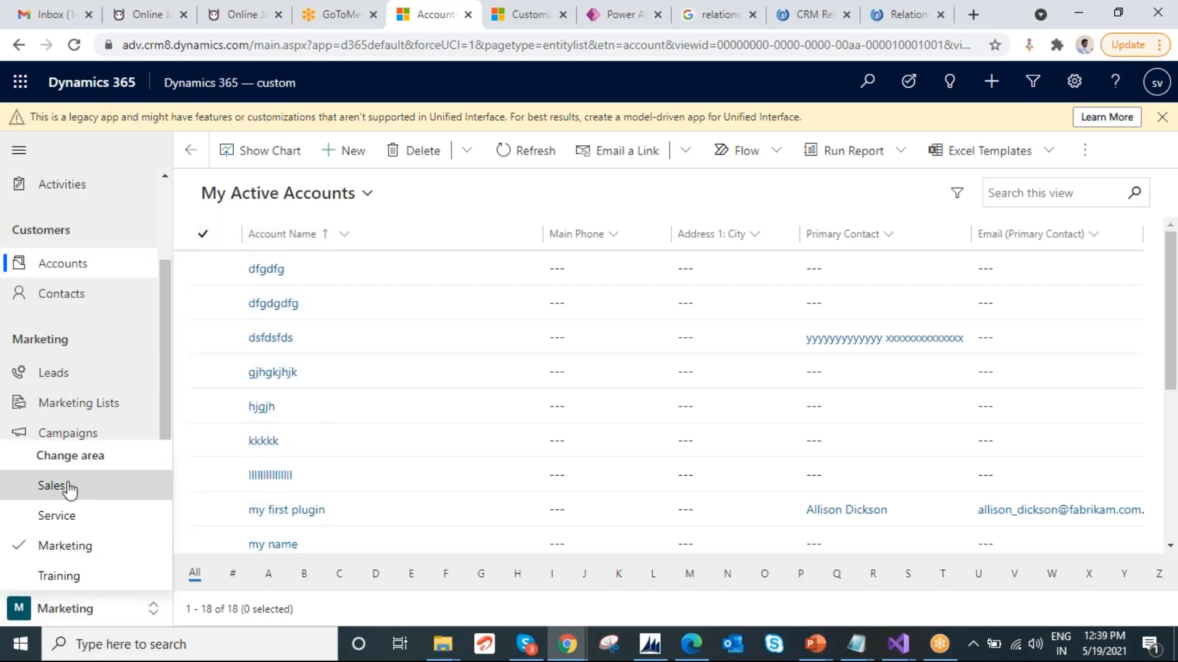
left_click(67, 486)
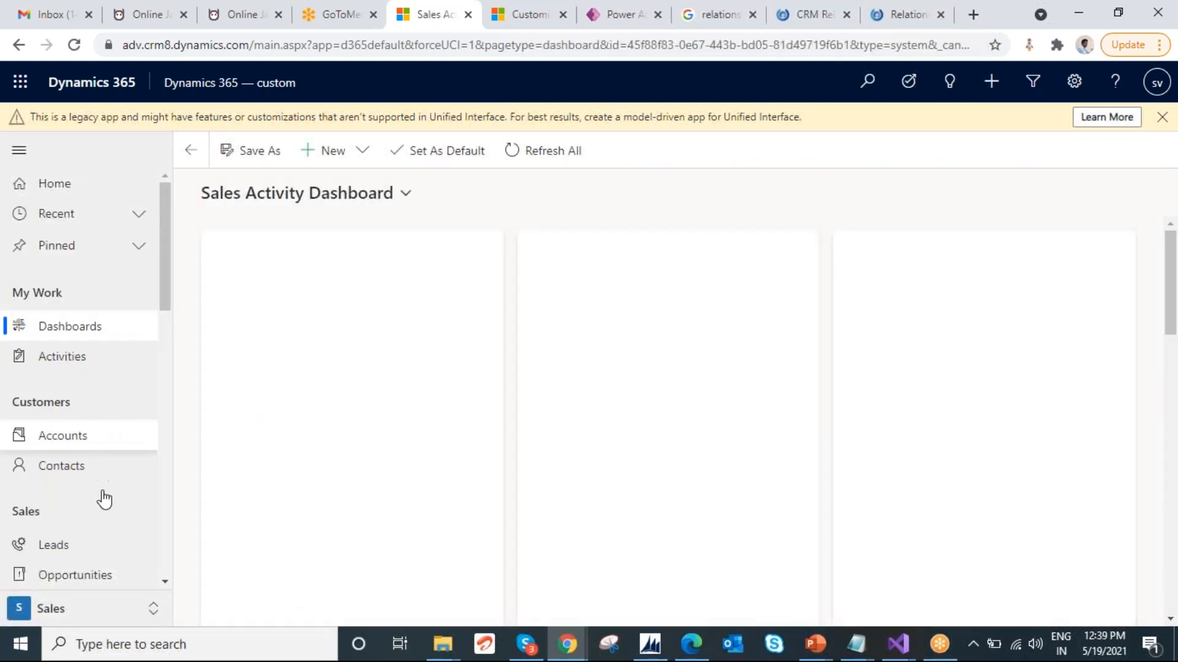
left_click(77, 575)
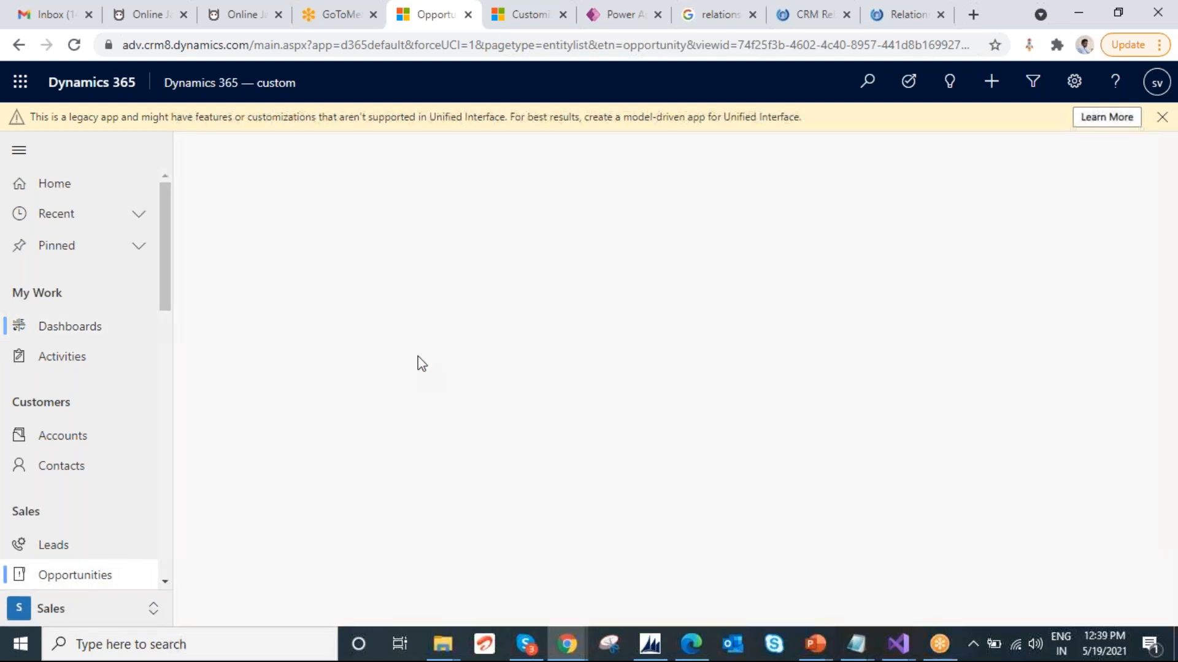
left_click(347, 150)
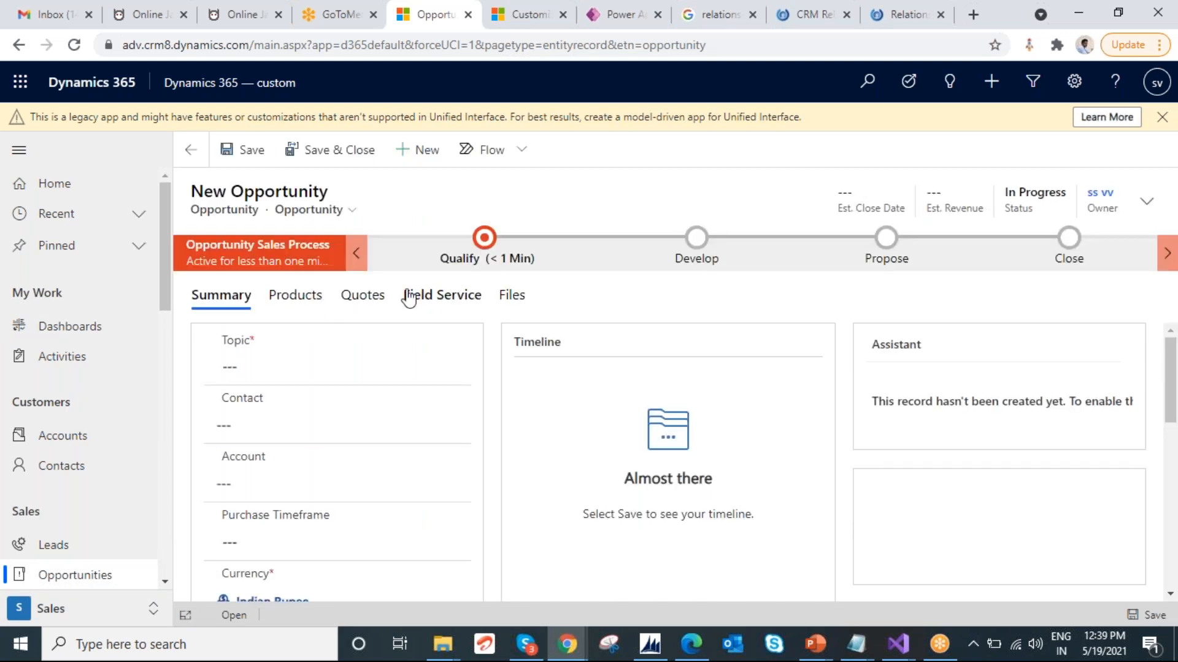
- Return to the Opportunity form editor and start a new field with the display name Amount
left_click(567, 643)
left_click(889, 585)
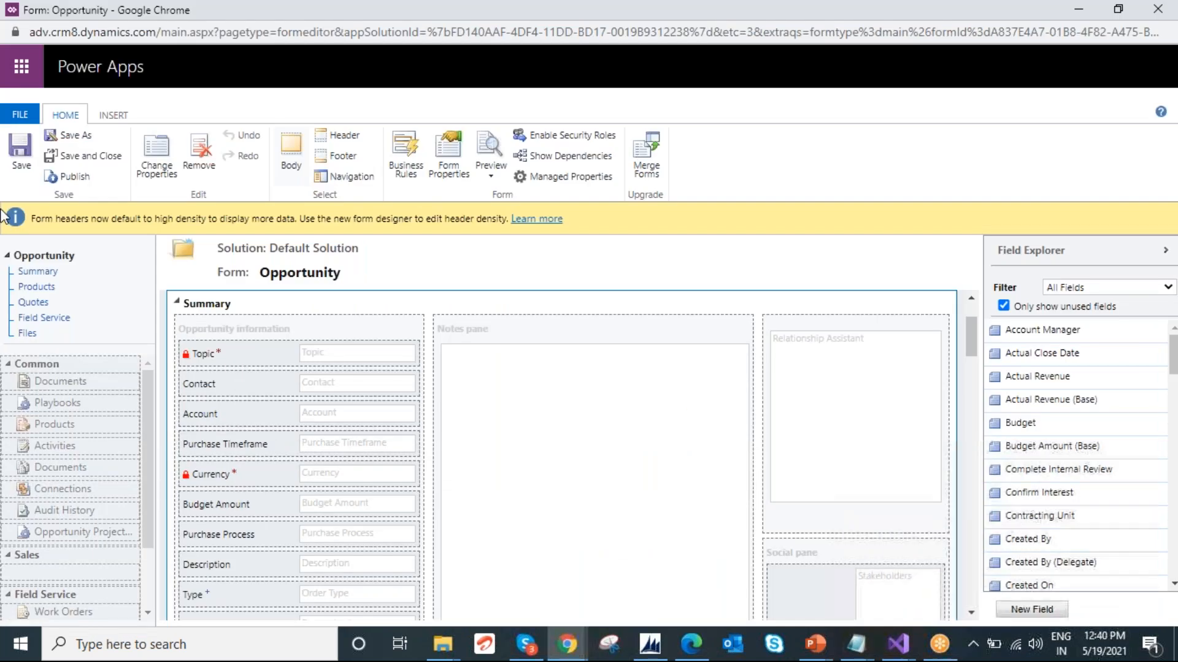
left_click(1033, 610)
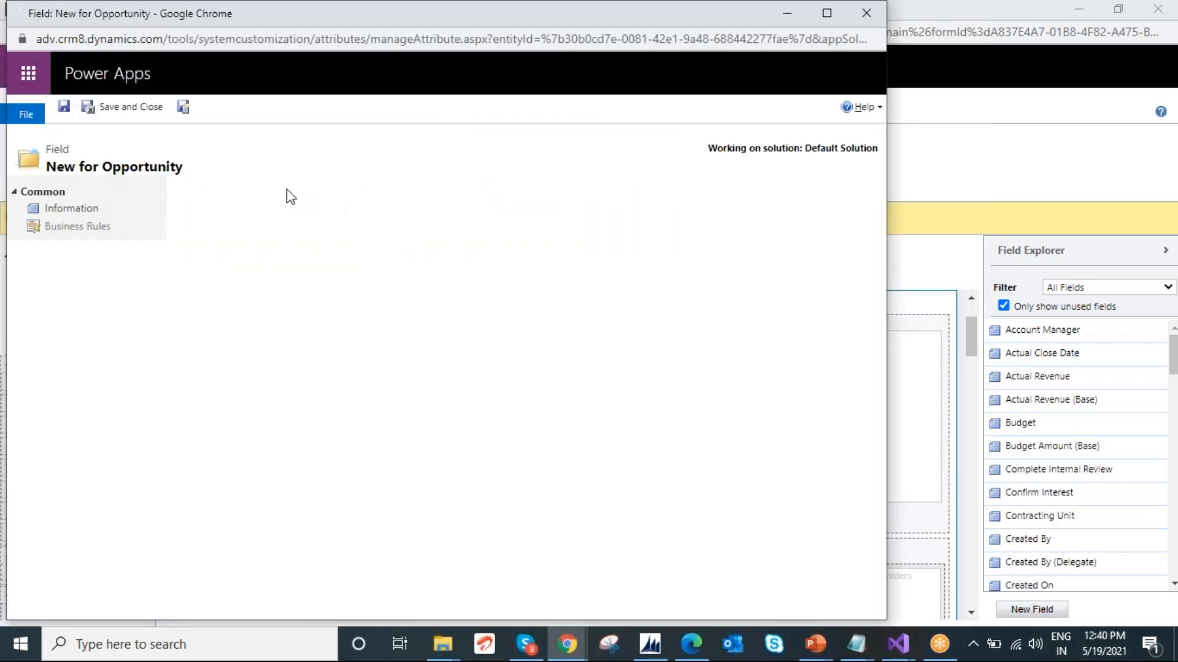
left_click(323, 229)
type("Amoun")
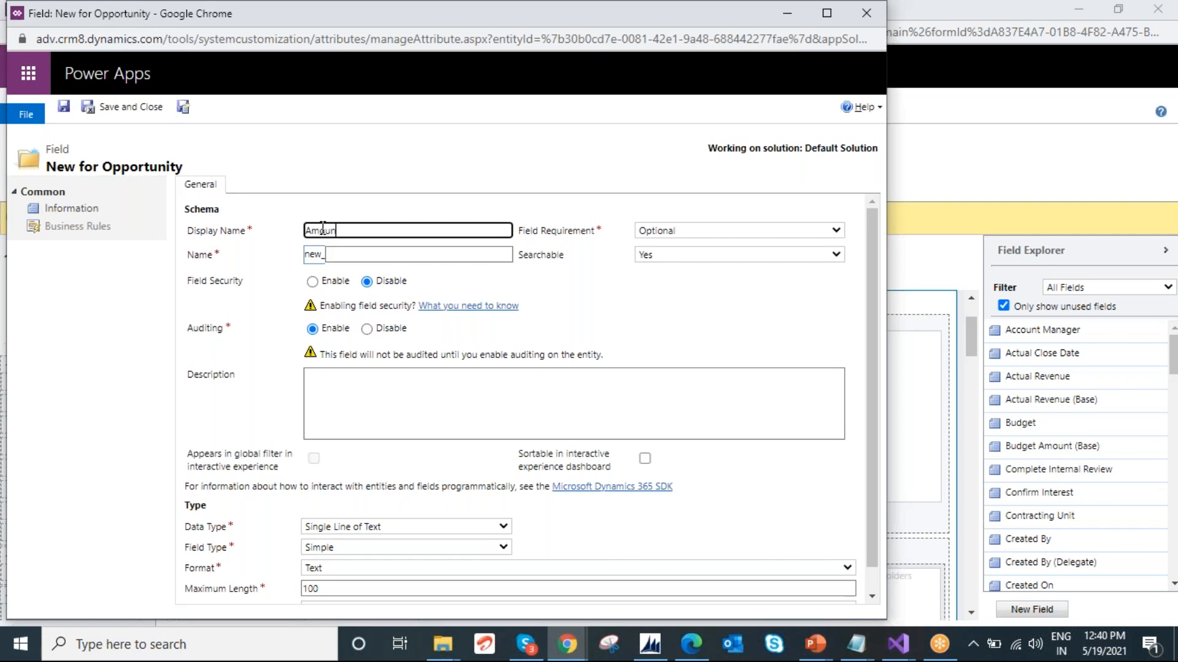
type("t")
left_click(344, 255)
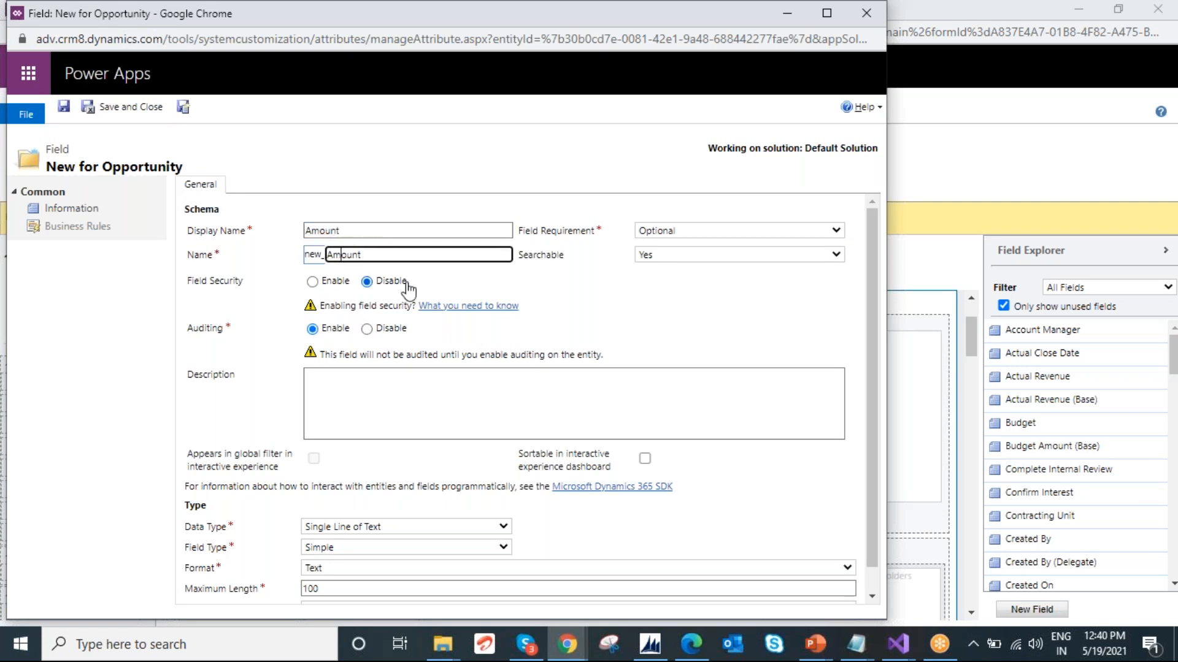
- Set the Amount field's data type to Whole Number, then save and close it, waiting for the field creation
scroll(426, 421, "down", 1)
left_click(394, 500)
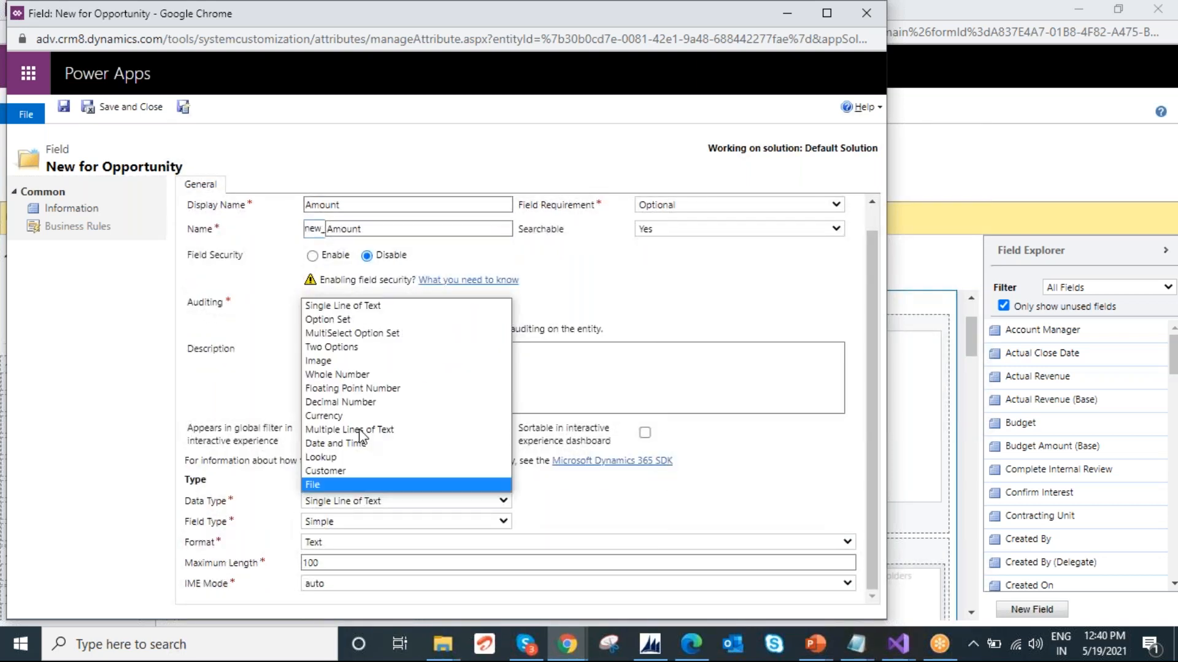
left_click(344, 375)
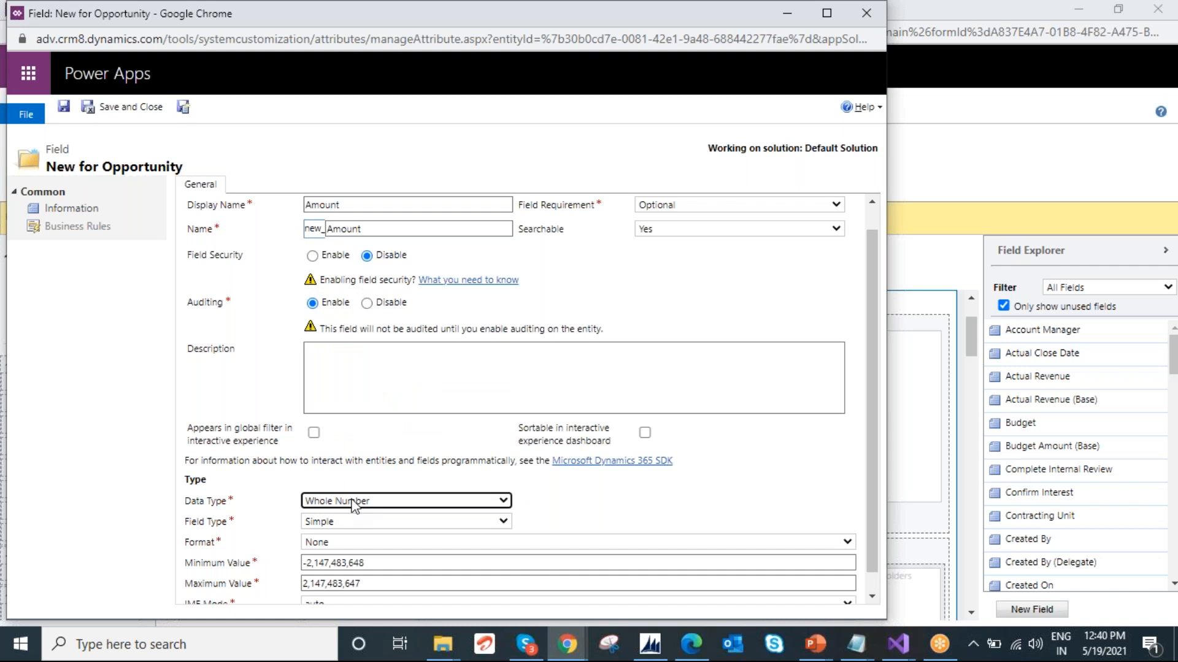
left_click(352, 505)
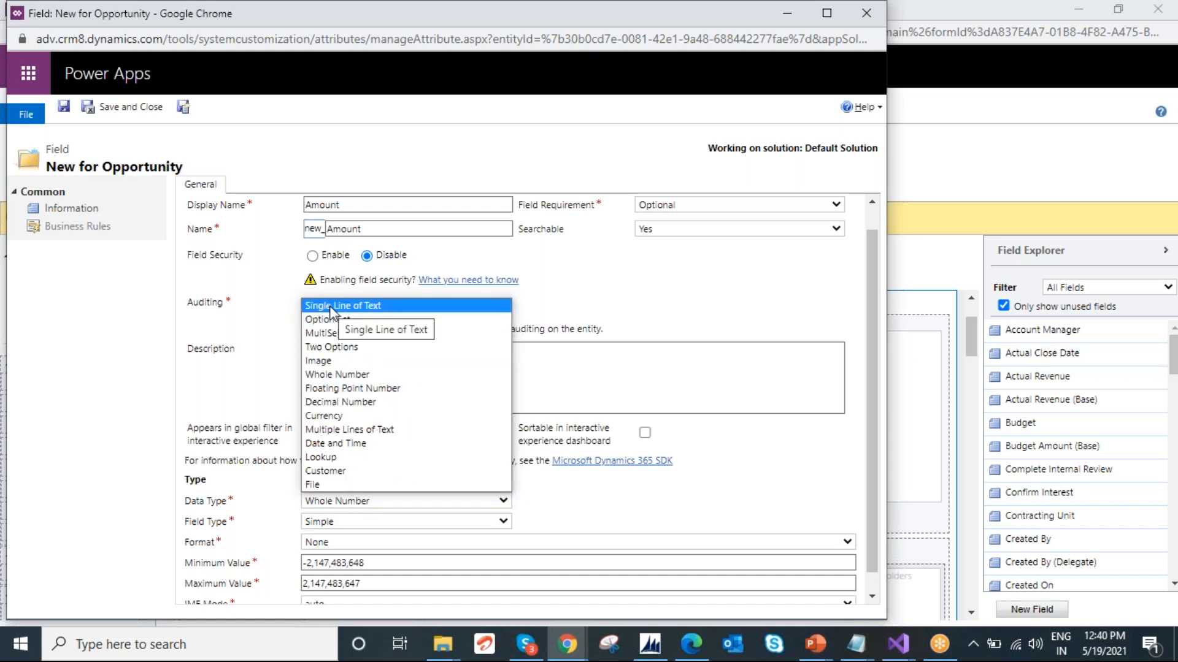
left_click(334, 376)
left_click(126, 107)
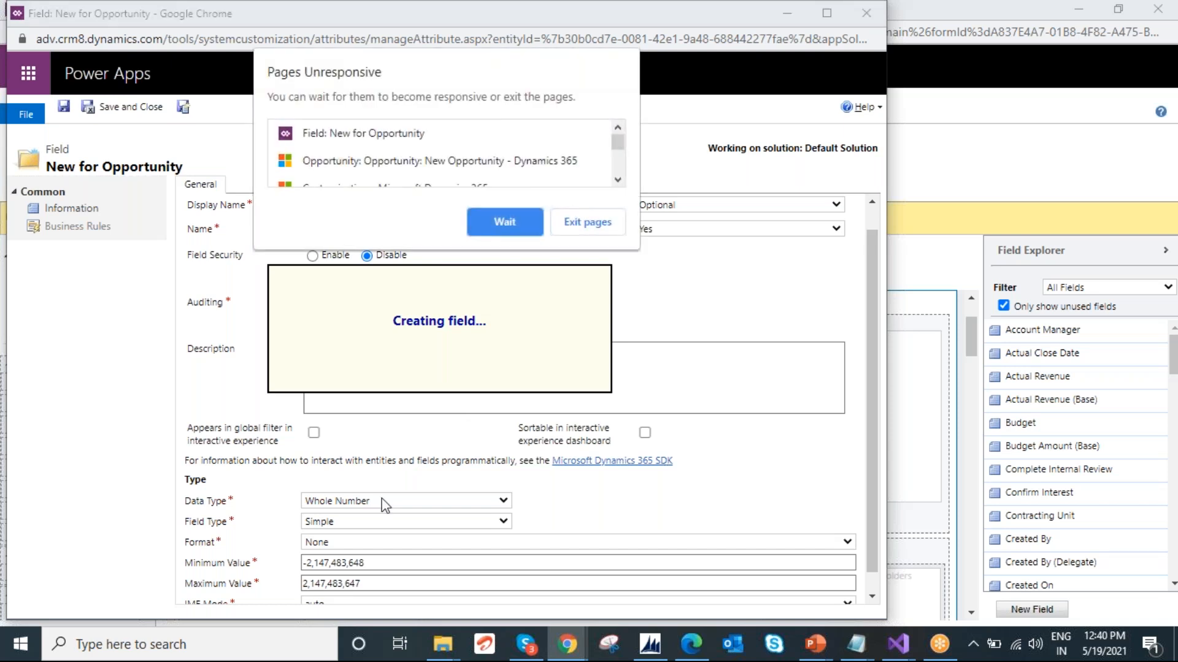
left_click(500, 222)
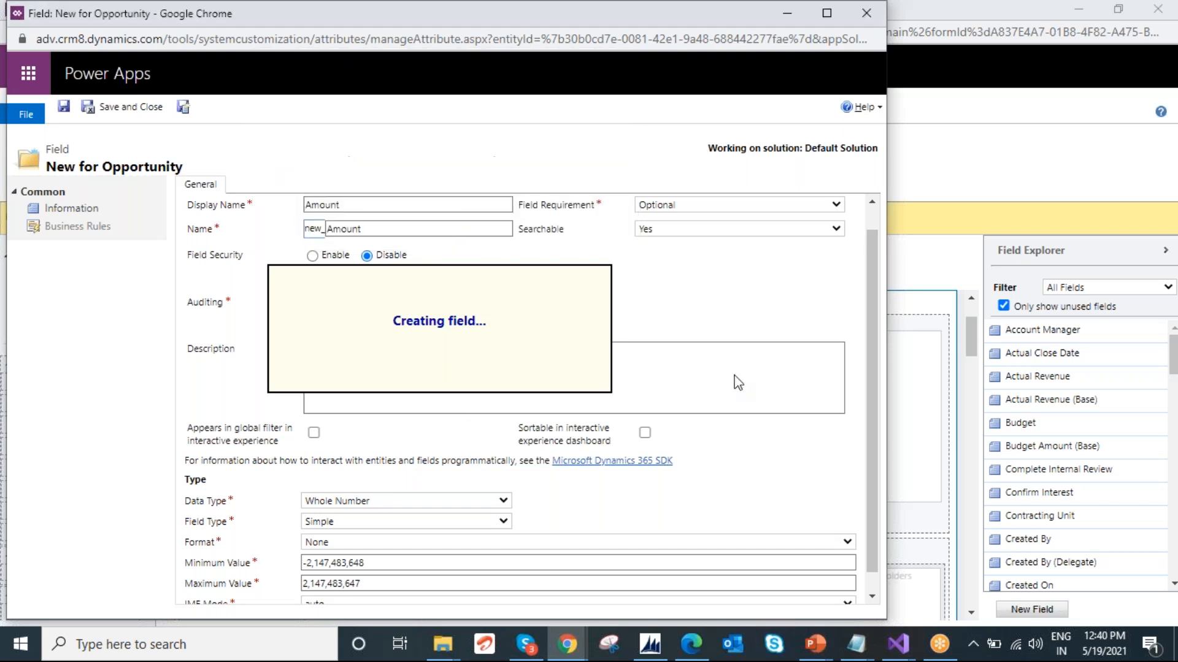
- Reload the form editor, place the Amount field directly below Topic in the Summary section, and save the form
left_click(310, 38)
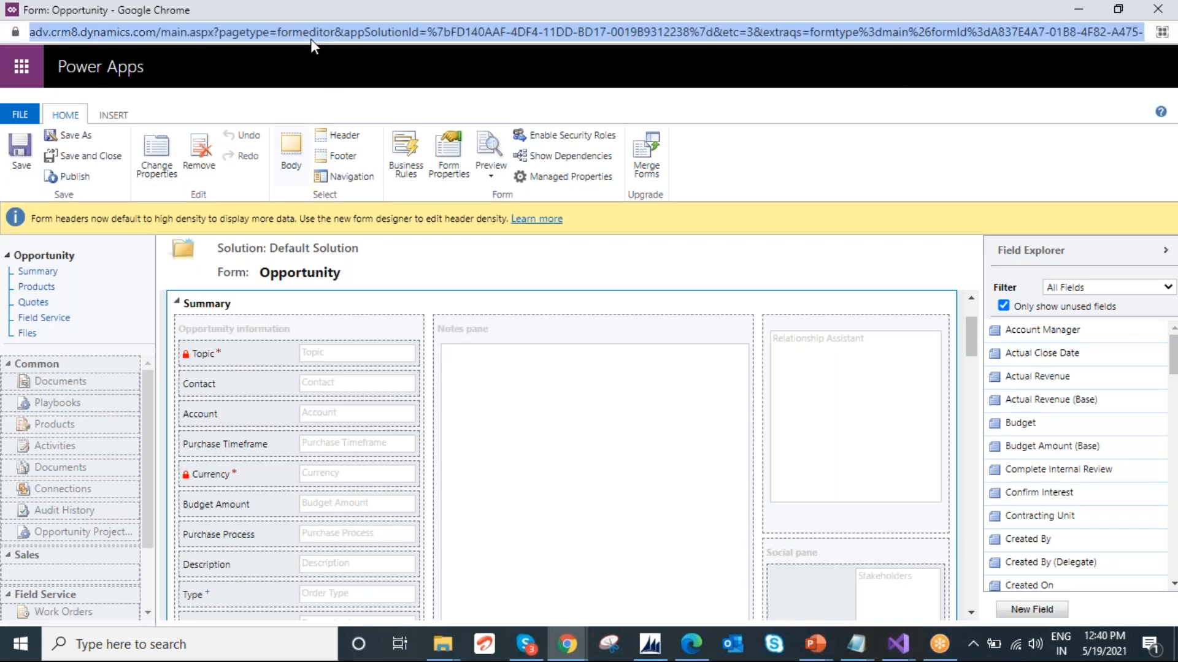
key("Return")
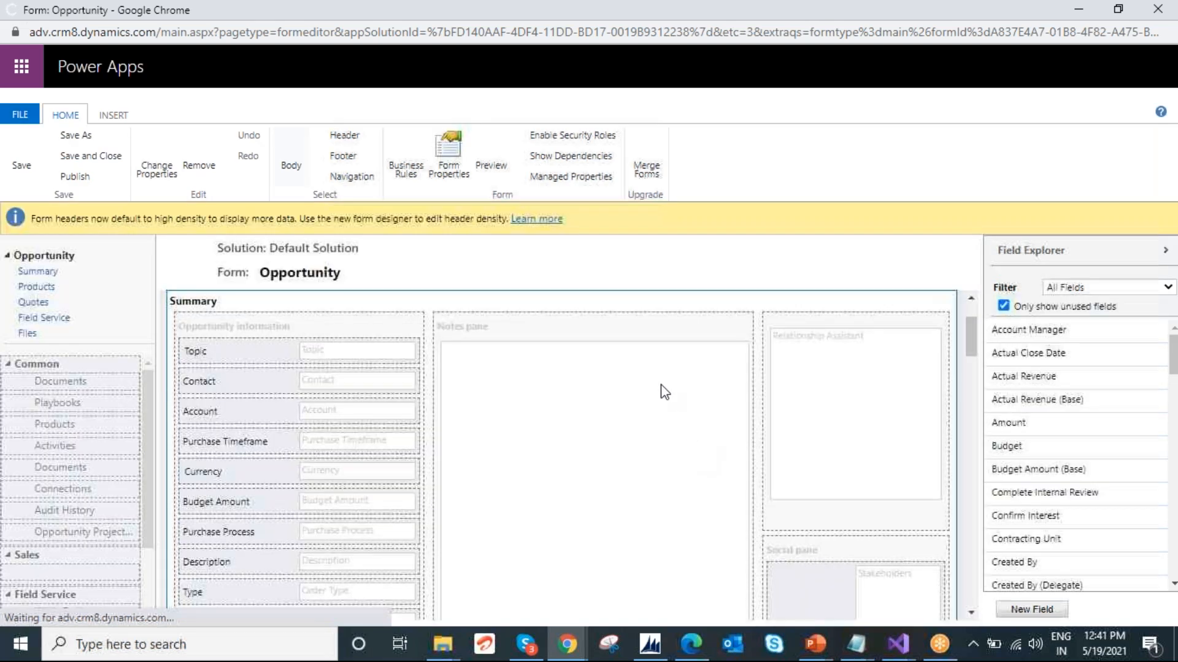
left_click_drag(1032, 422, 237, 388)
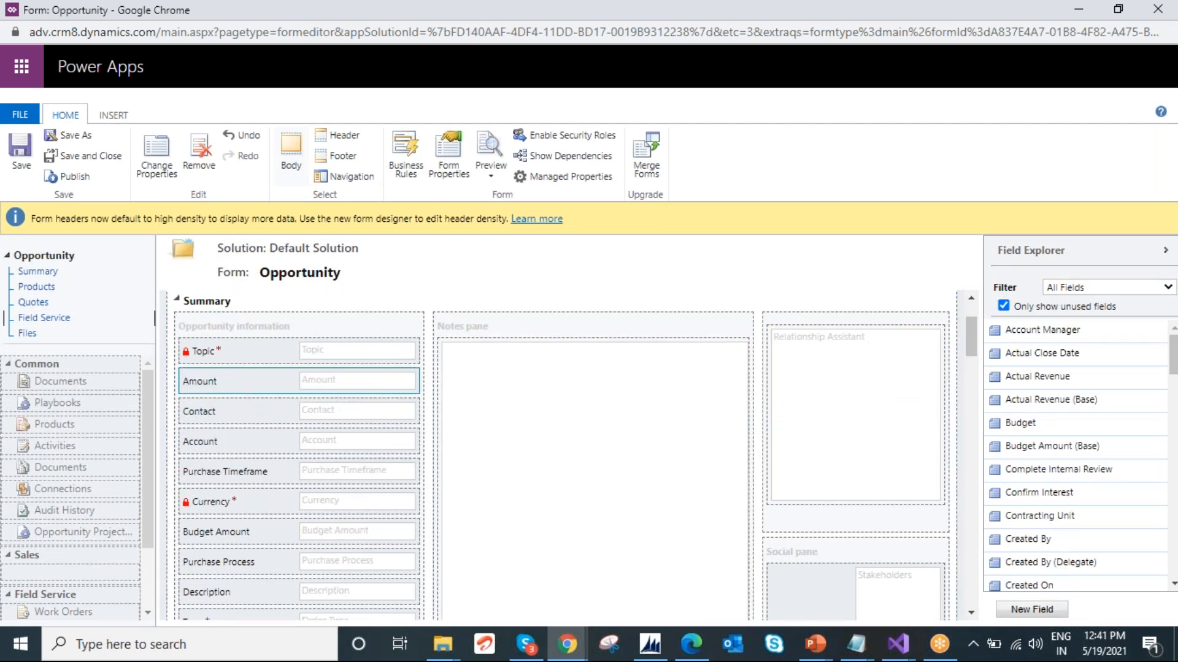
left_click(19, 156)
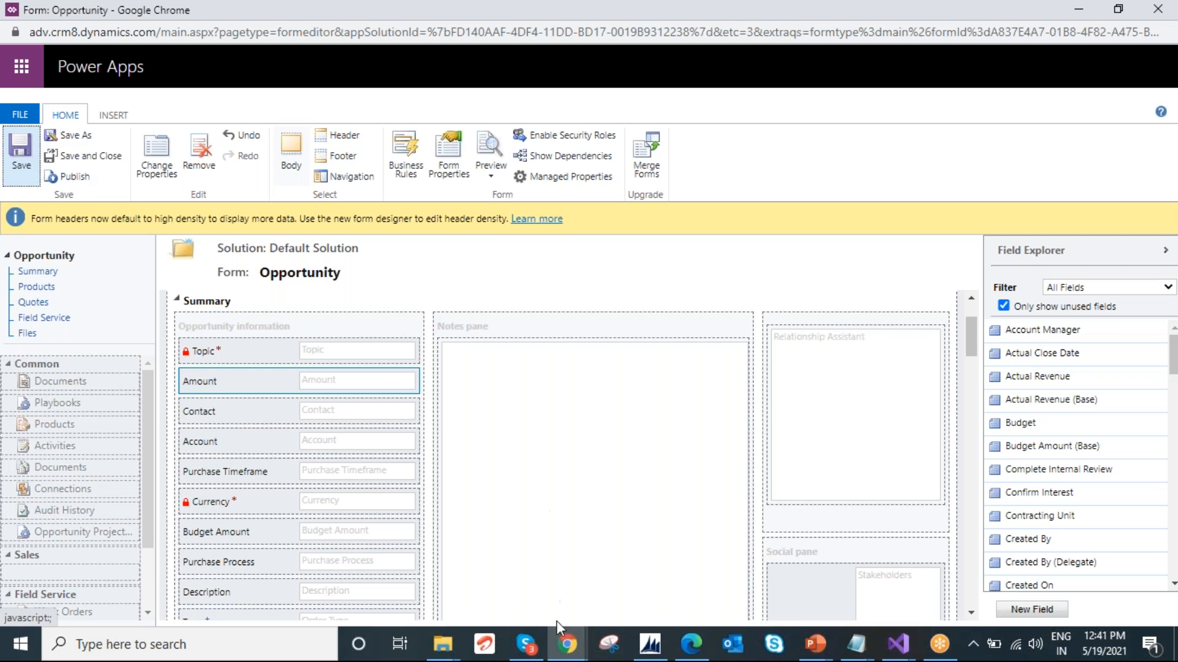
- Glance at the New Opportunity page, return to the form editor, and publish the Opportunity form changes
left_click(559, 641)
left_click(548, 608)
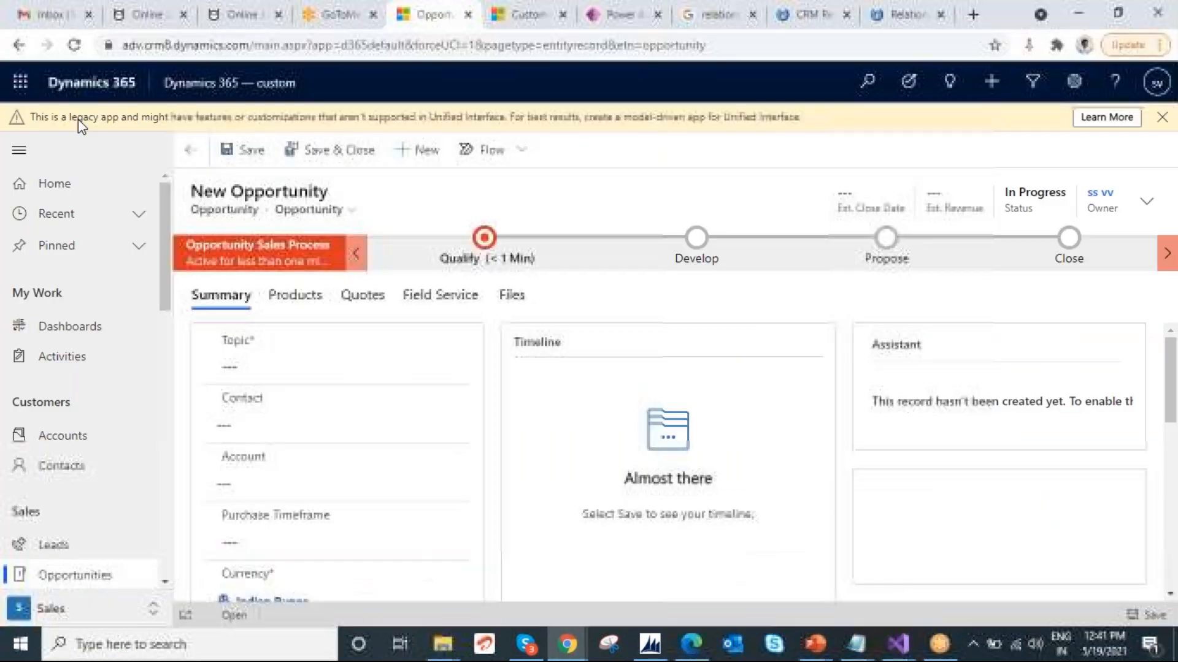
left_click(569, 645)
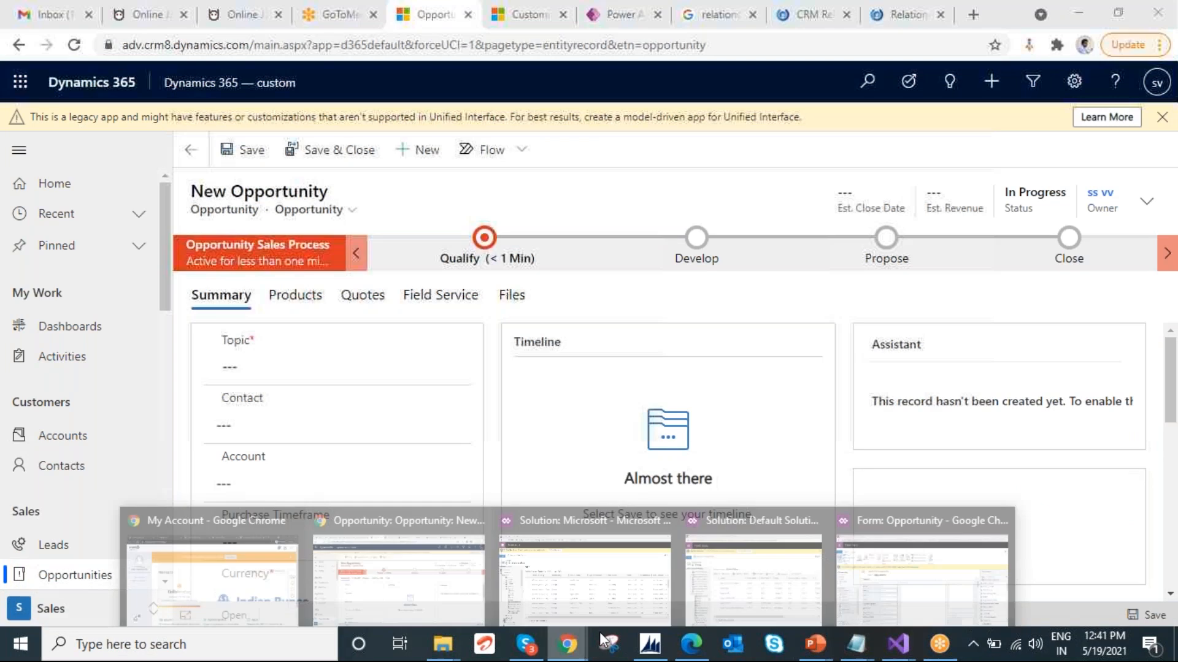
left_click(926, 583)
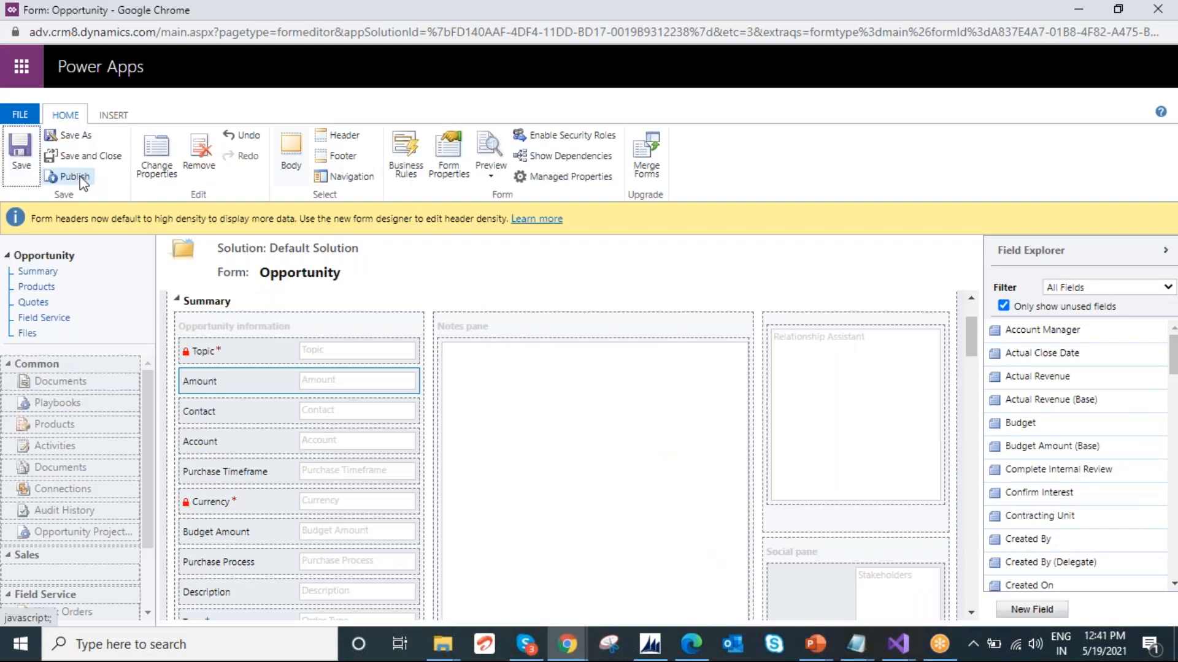
left_click(74, 176)
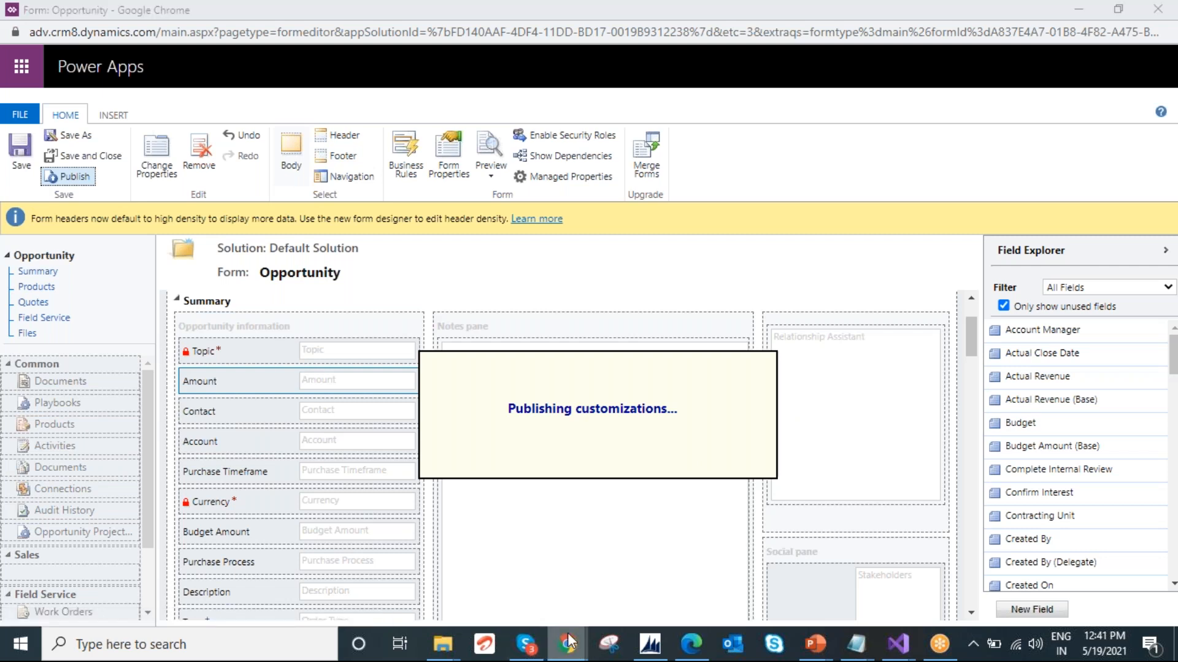
- Switch to the New Opportunity page and reload it to check for the Amount field
mouse_move(566, 644)
left_click(399, 570)
left_click(75, 47)
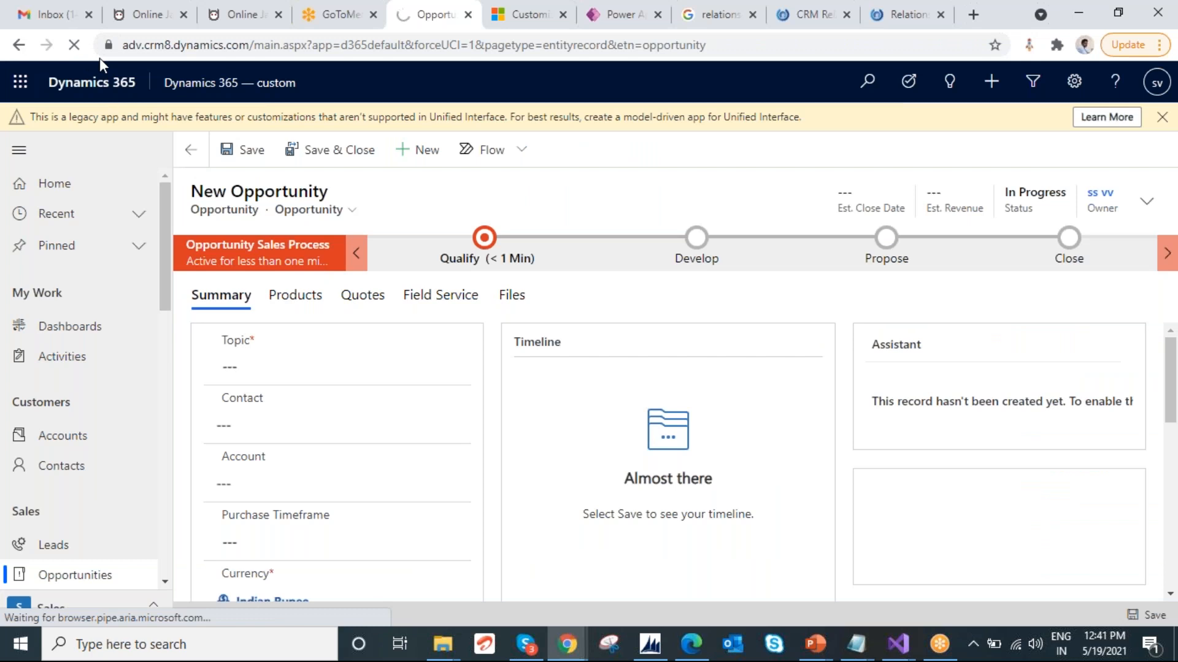
- Return to the form editor, wait for publishing to finish, then save and publish the Opportunity form again
mouse_move(568, 643)
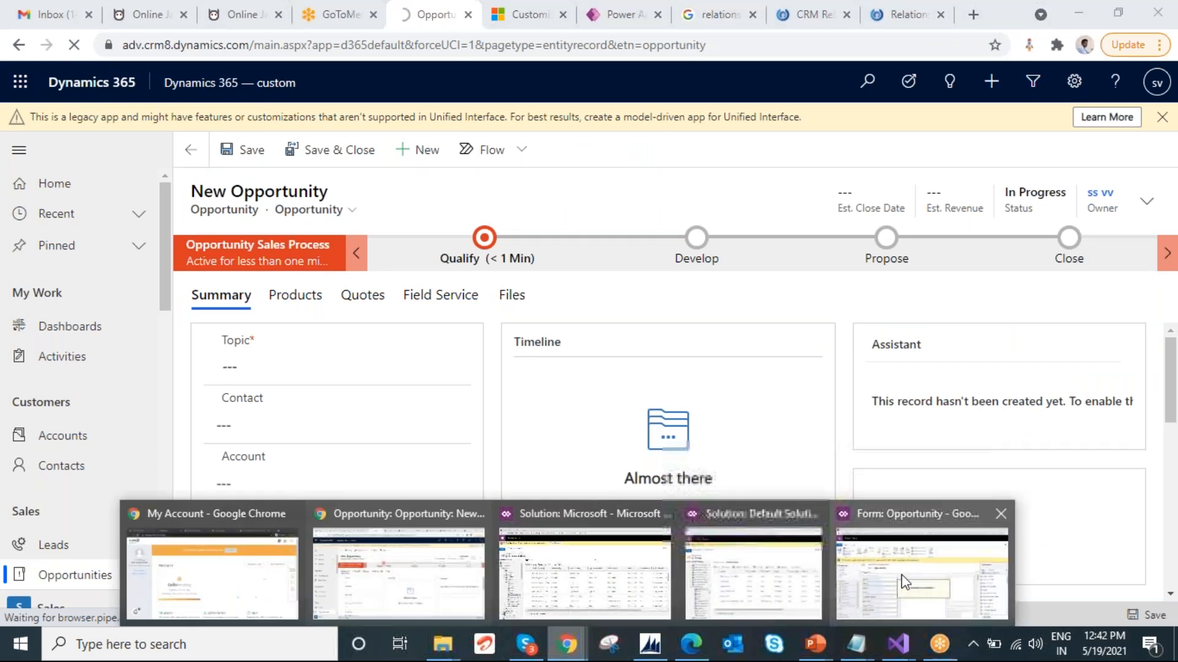
left_click(878, 587)
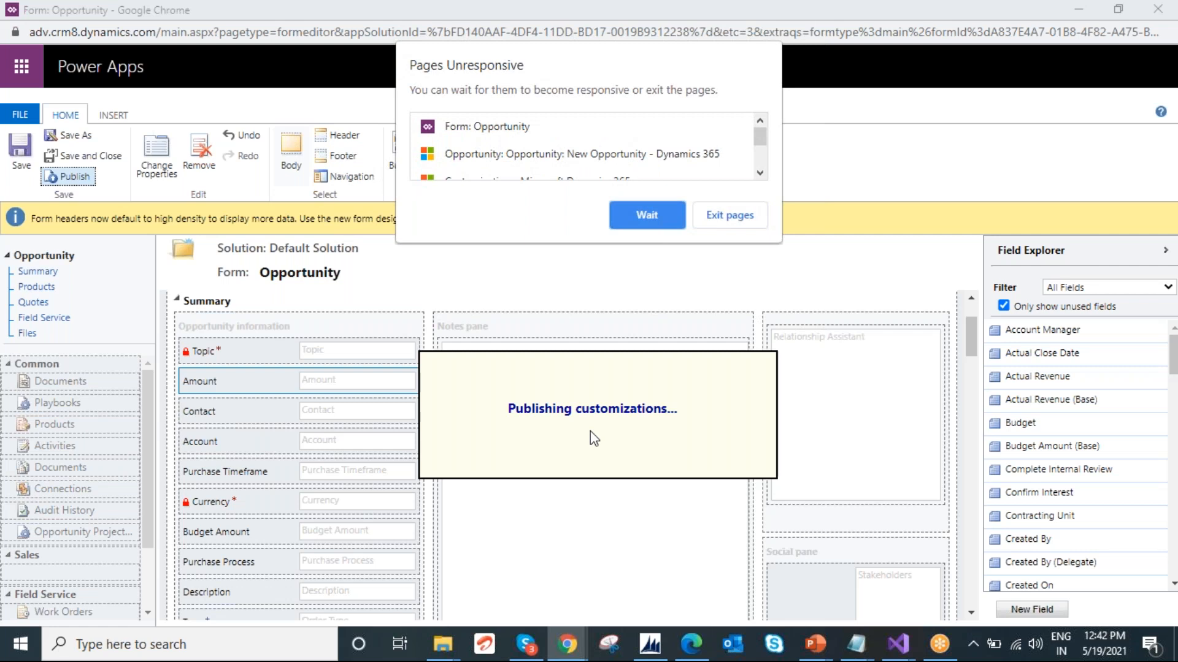
left_click(673, 215)
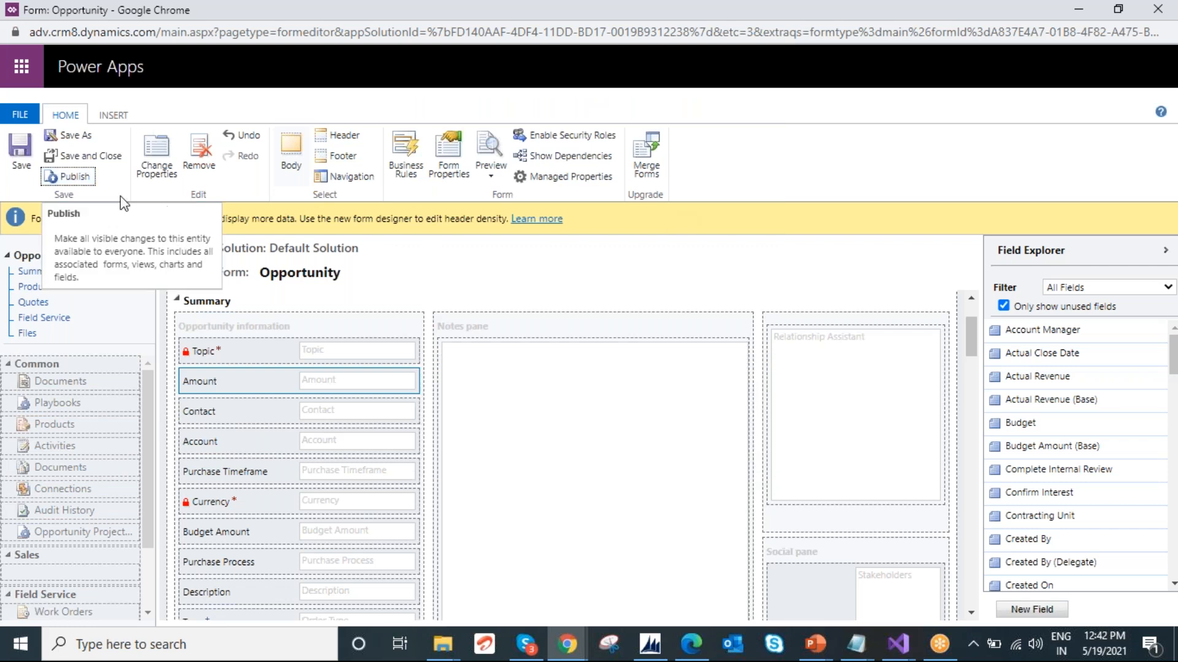
left_click(22, 156)
left_click(77, 178)
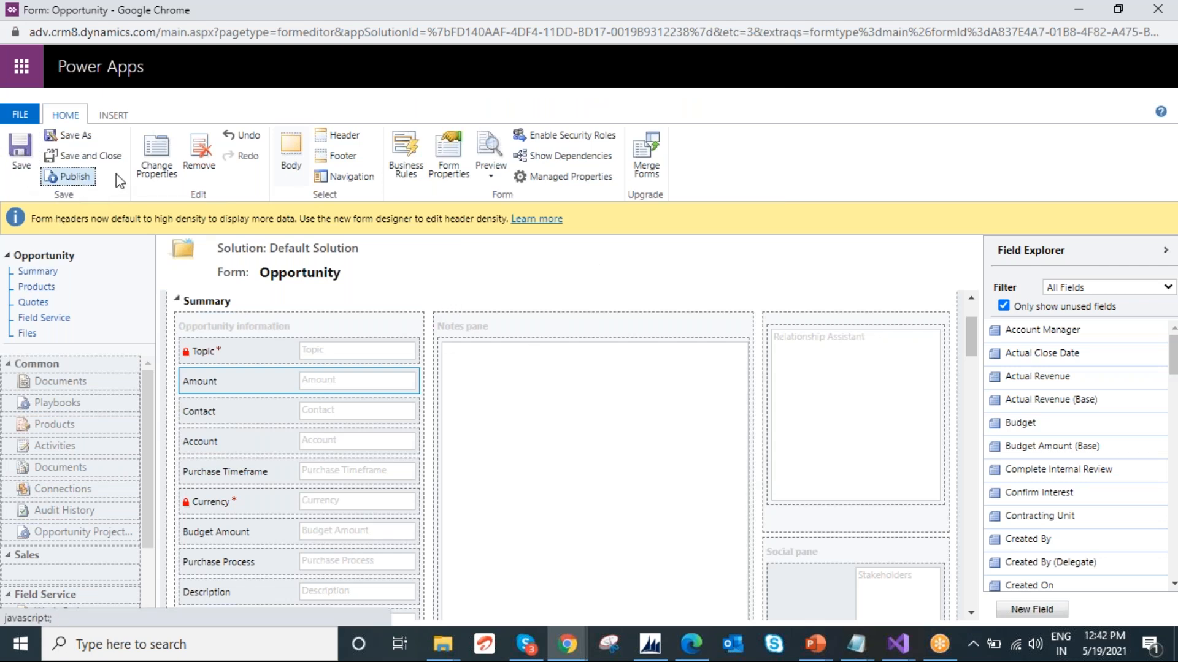
- Go back to the Dynamics 365 window and refresh the New Opportunity page to view the republished form
left_click(574, 647)
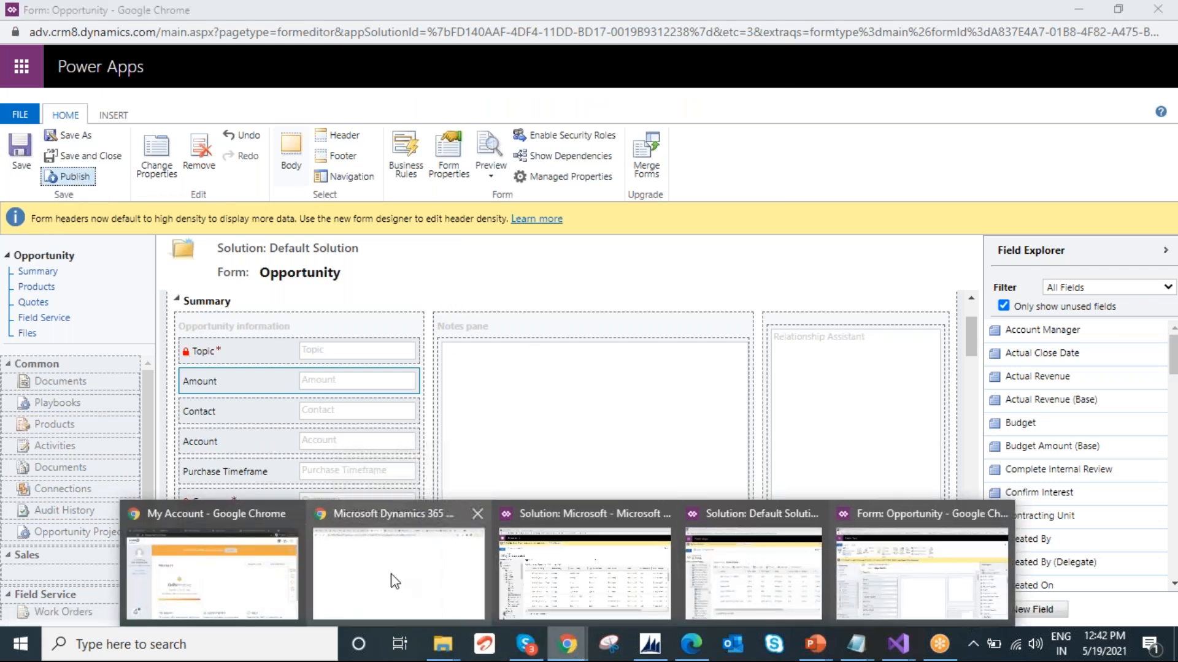
left_click(398, 589)
left_click(74, 48)
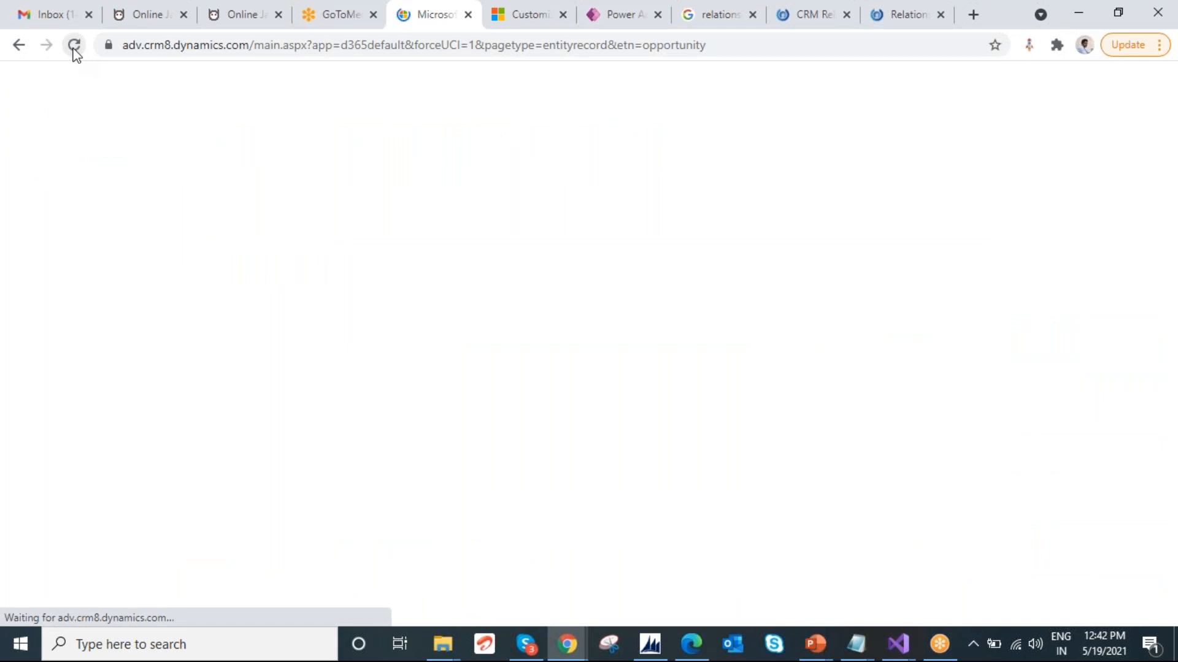
left_click(74, 46)
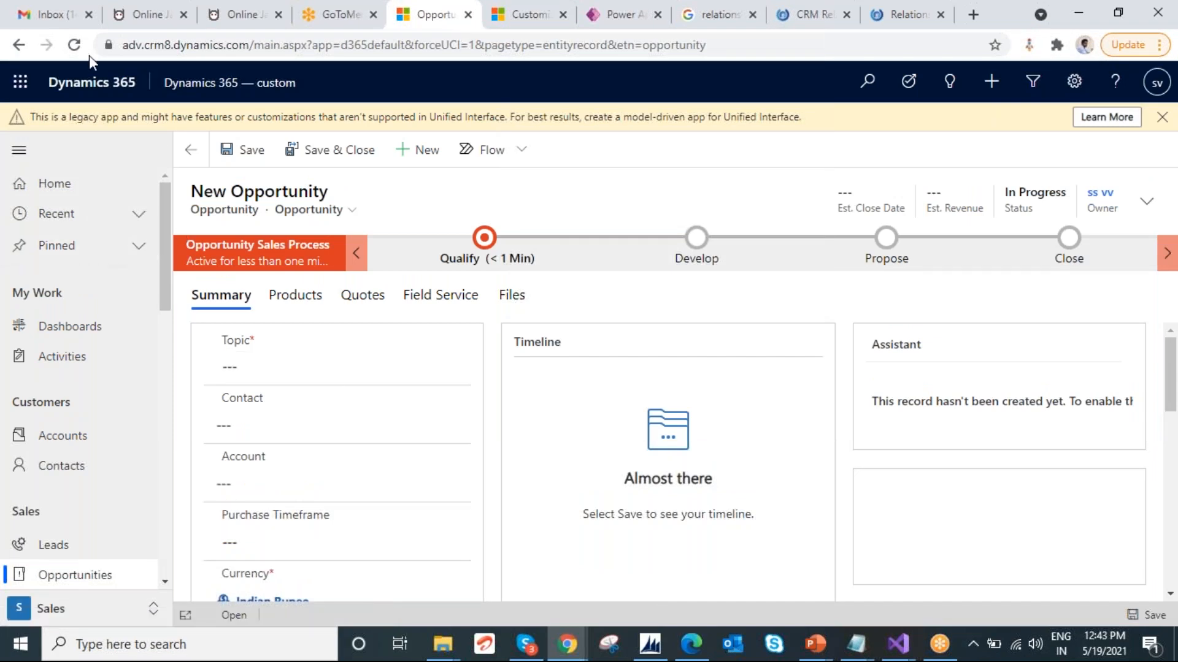
- Reload the New Opportunity page, checking the publishing progress in the Opportunity form editor window before returning to it
left_click(75, 49)
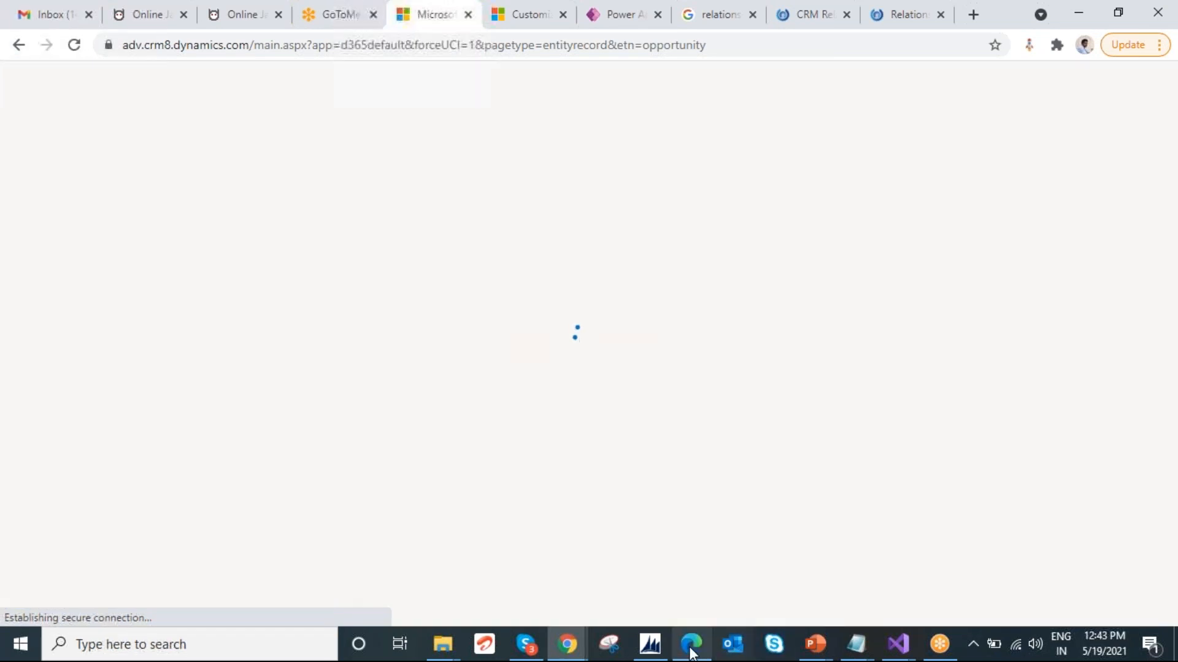
mouse_move(567, 644)
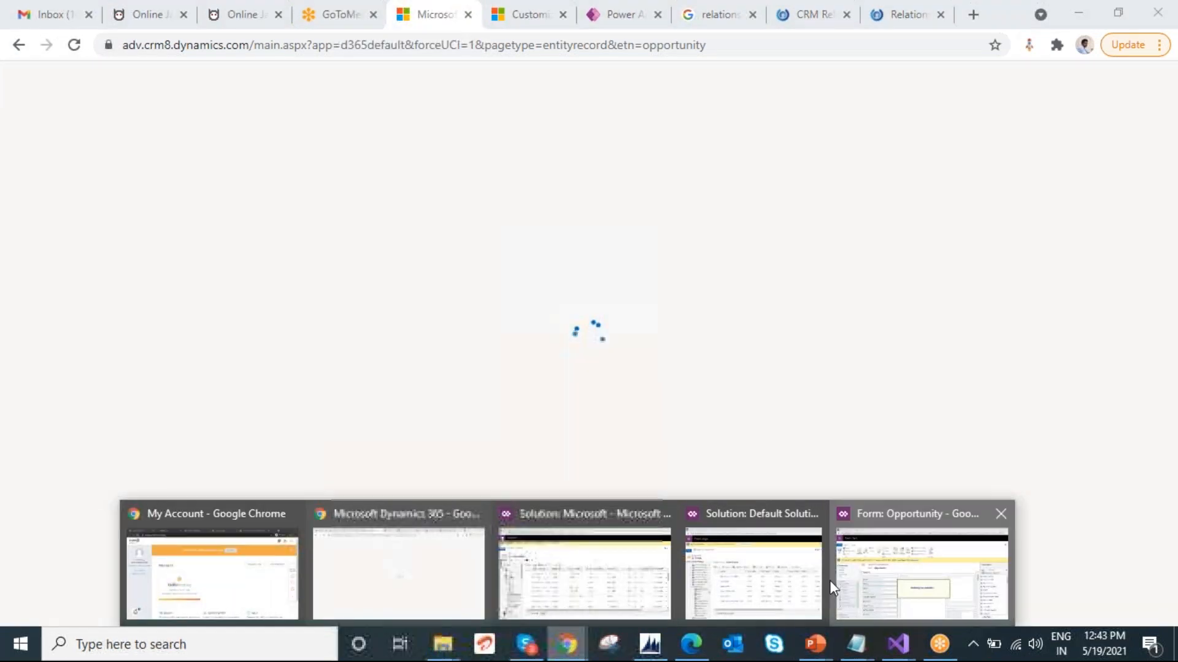
left_click(902, 567)
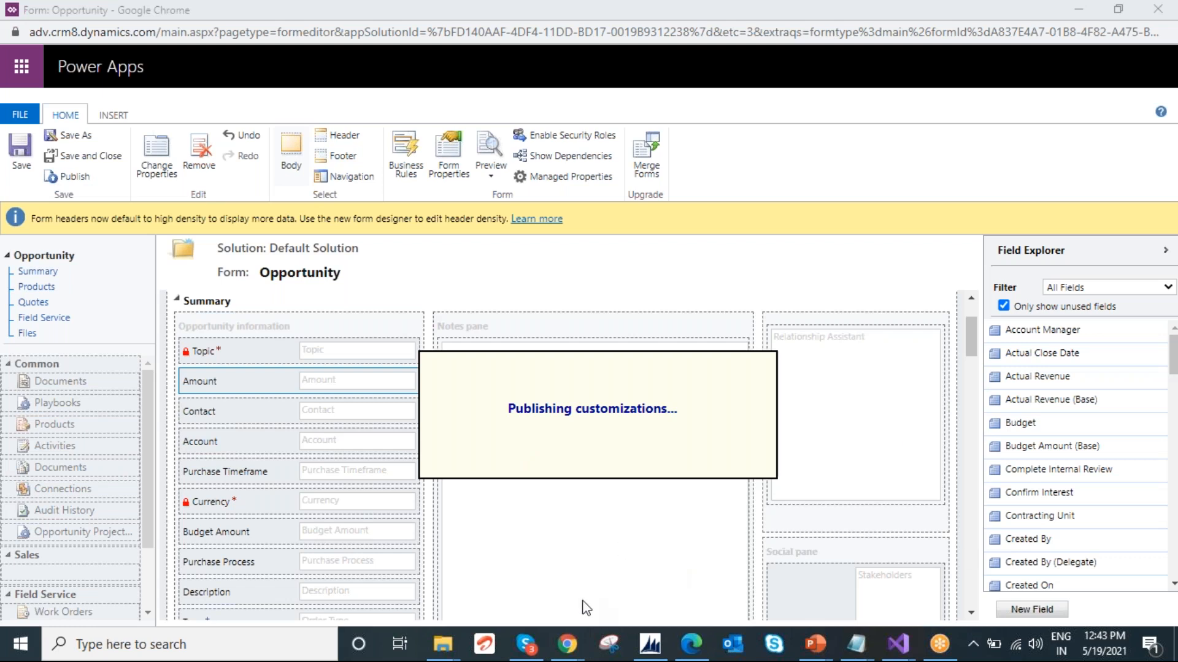
mouse_move(579, 650)
left_click(392, 582)
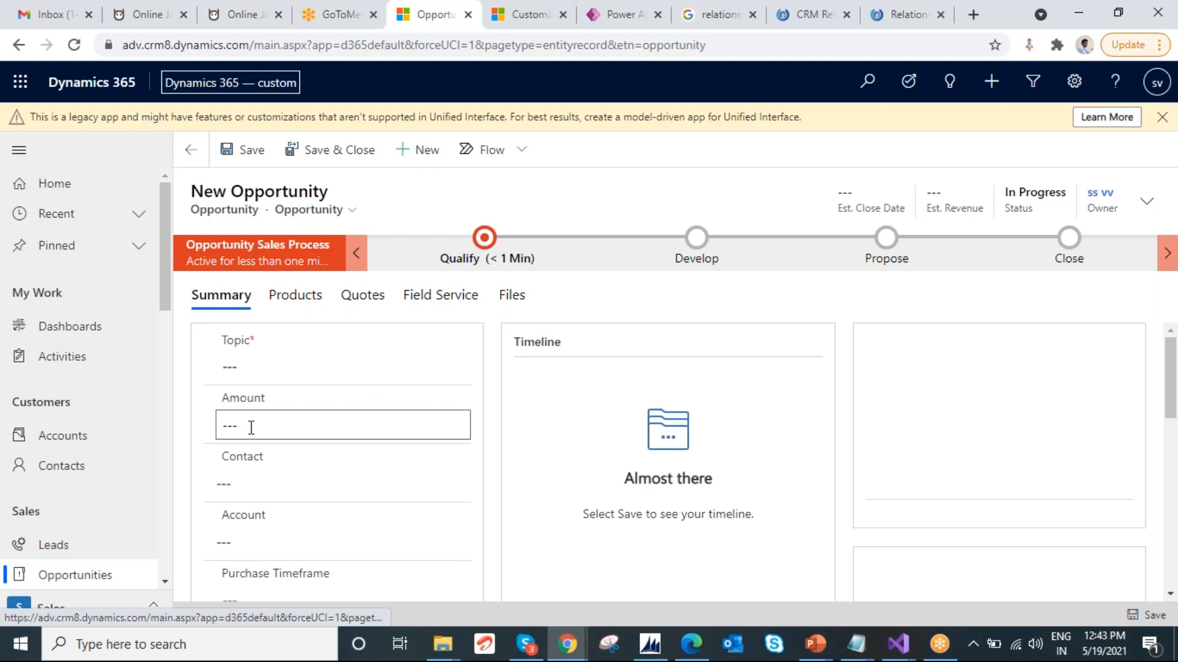
- Create a test opportunity with Amount 687687 and Topic "hgjhg", and save the record
left_click(249, 427)
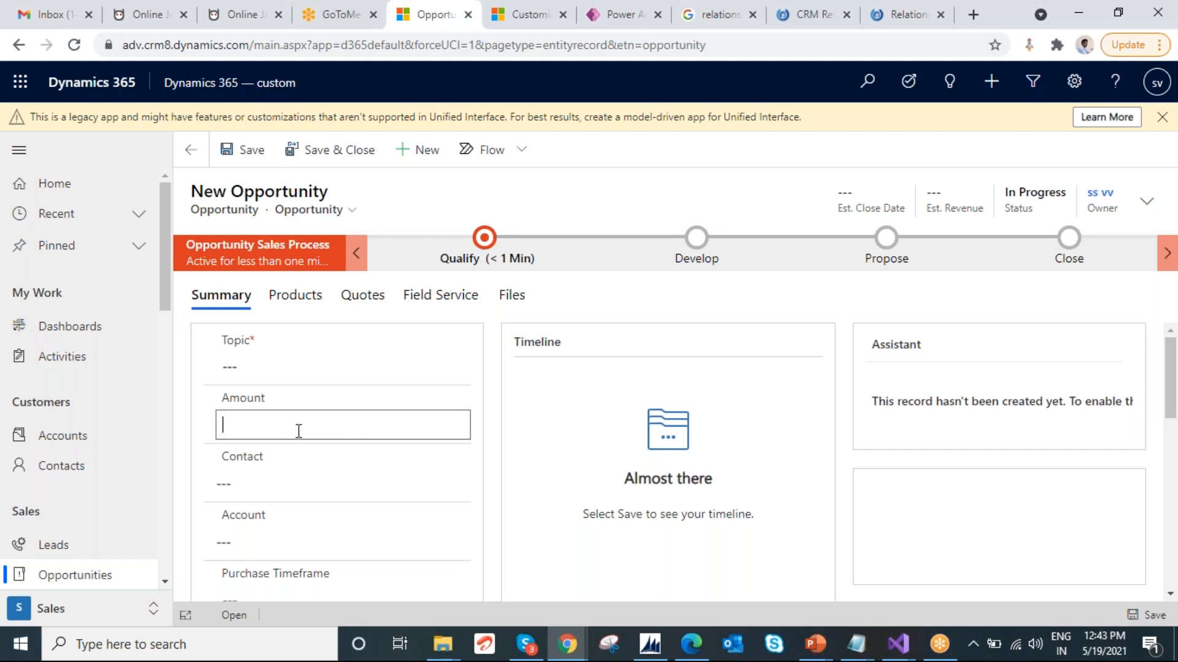
type("687687")
left_click(282, 366)
type("hgjhg")
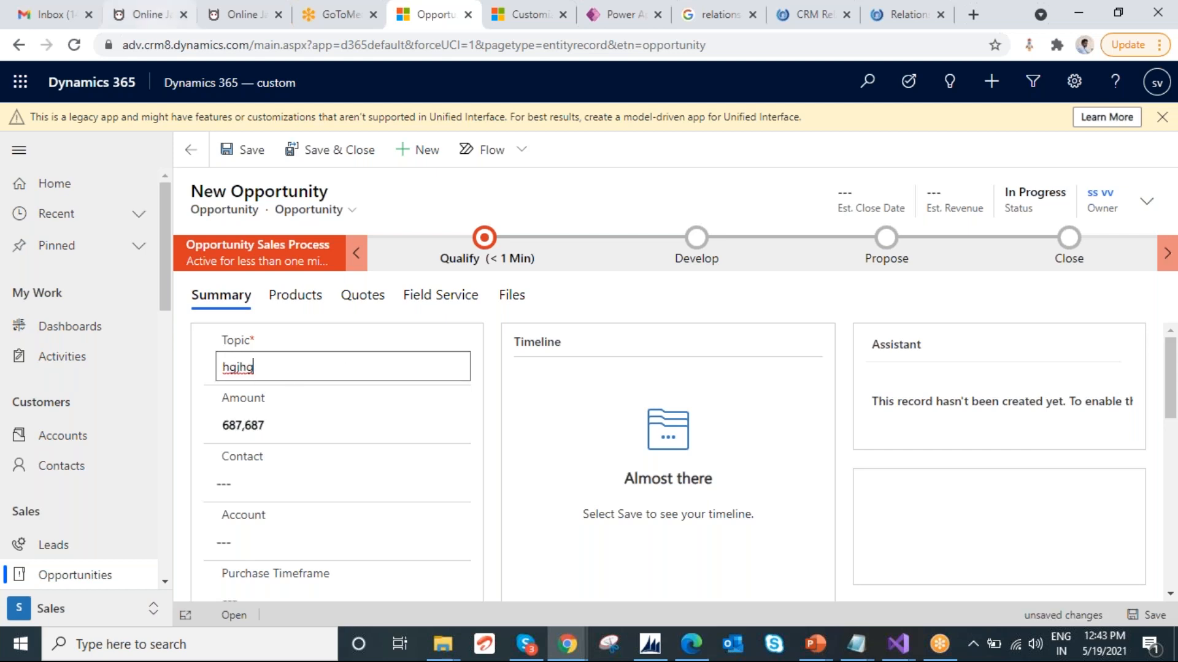
left_click(244, 147)
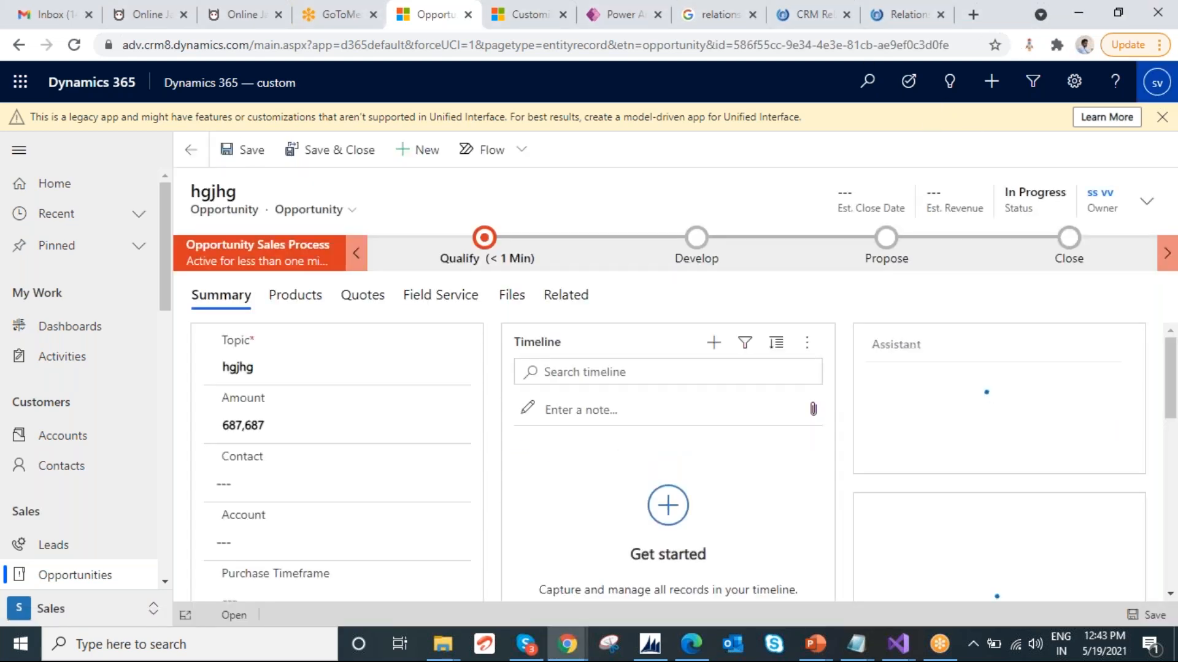
- View the signed-in account's details, look through the Sales area's navigation list, and close the account details
left_click(1157, 82)
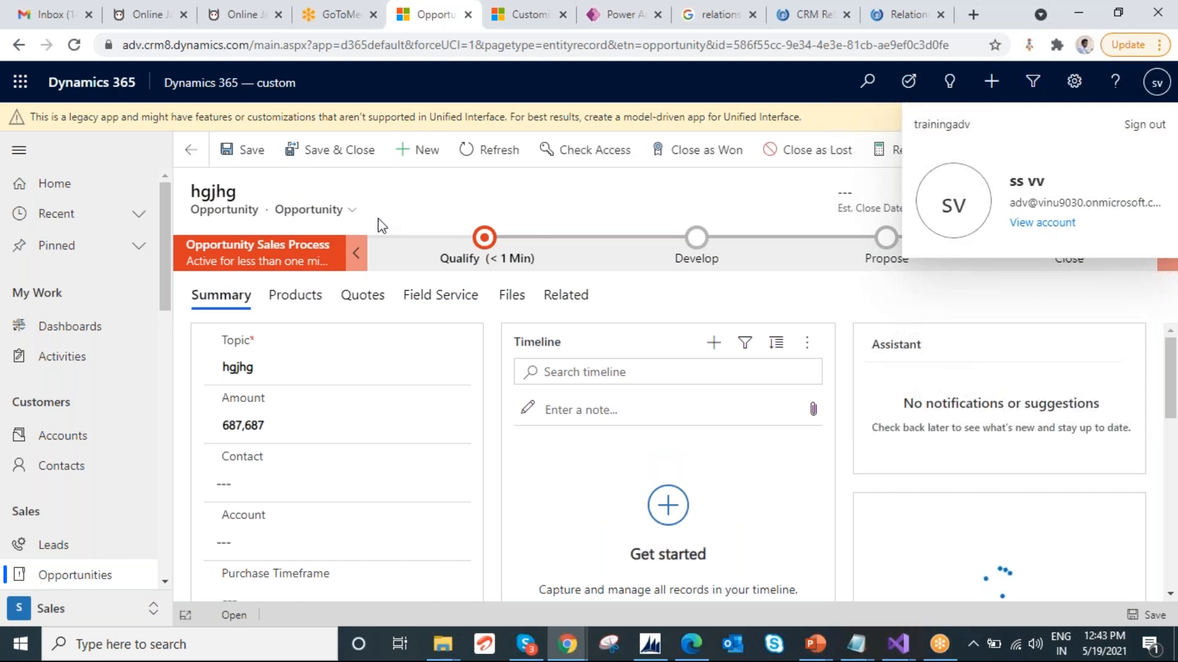
scroll(95, 473, "down", 10)
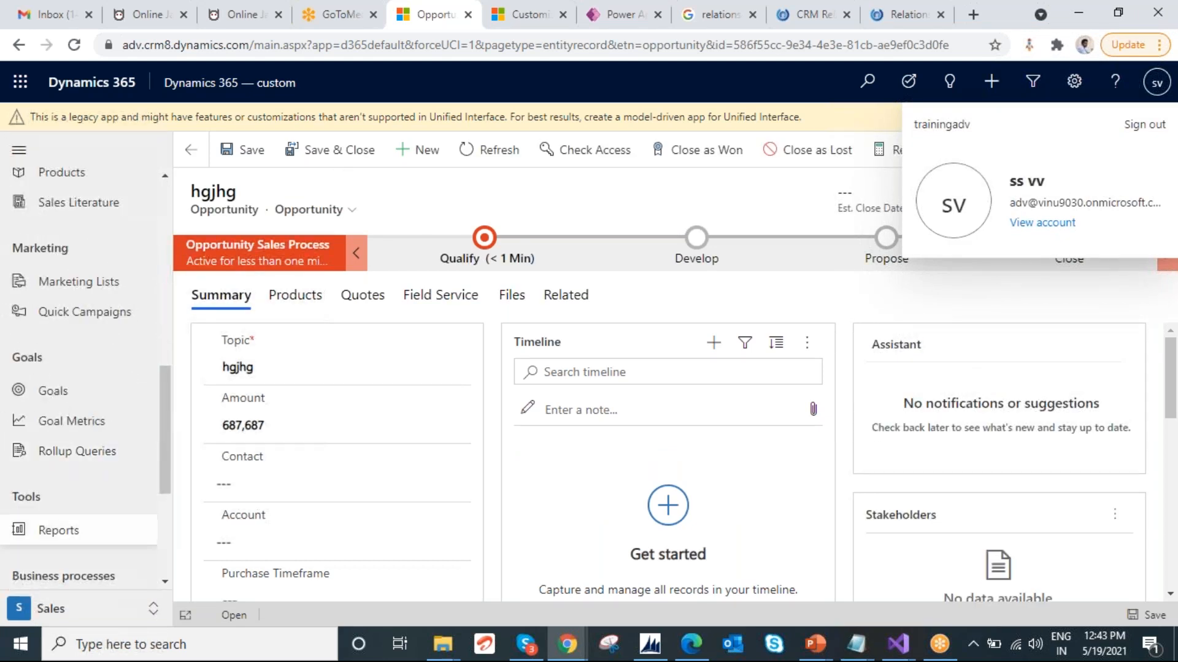
scroll(74, 454, "up", 10)
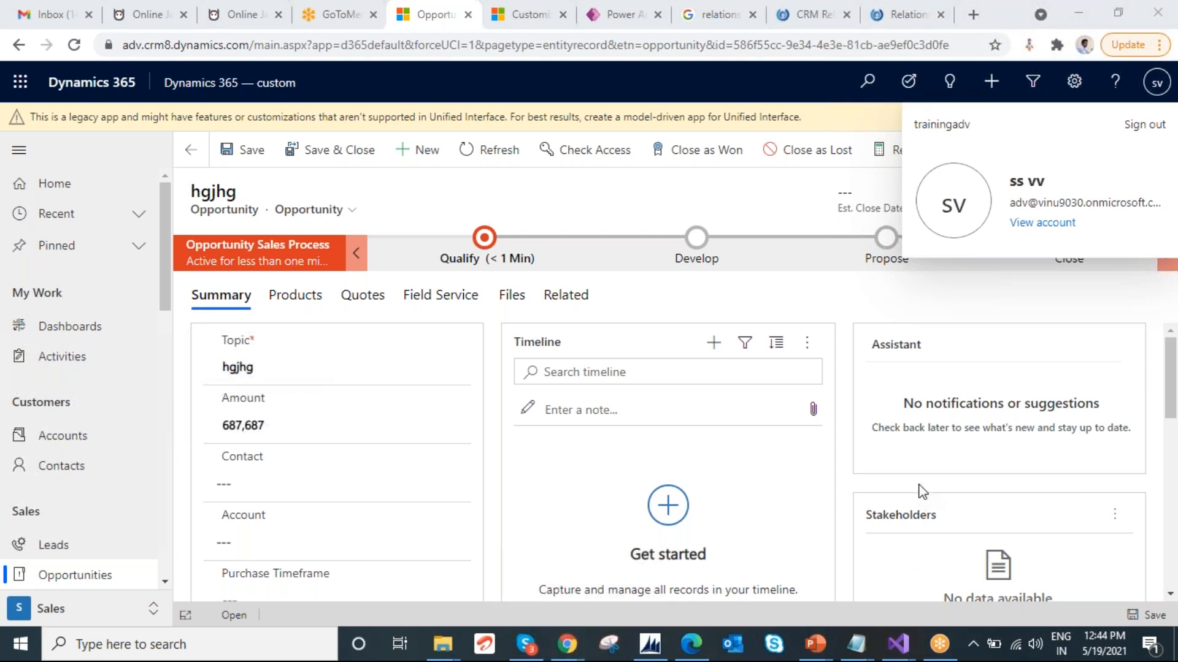
left_click(474, 204)
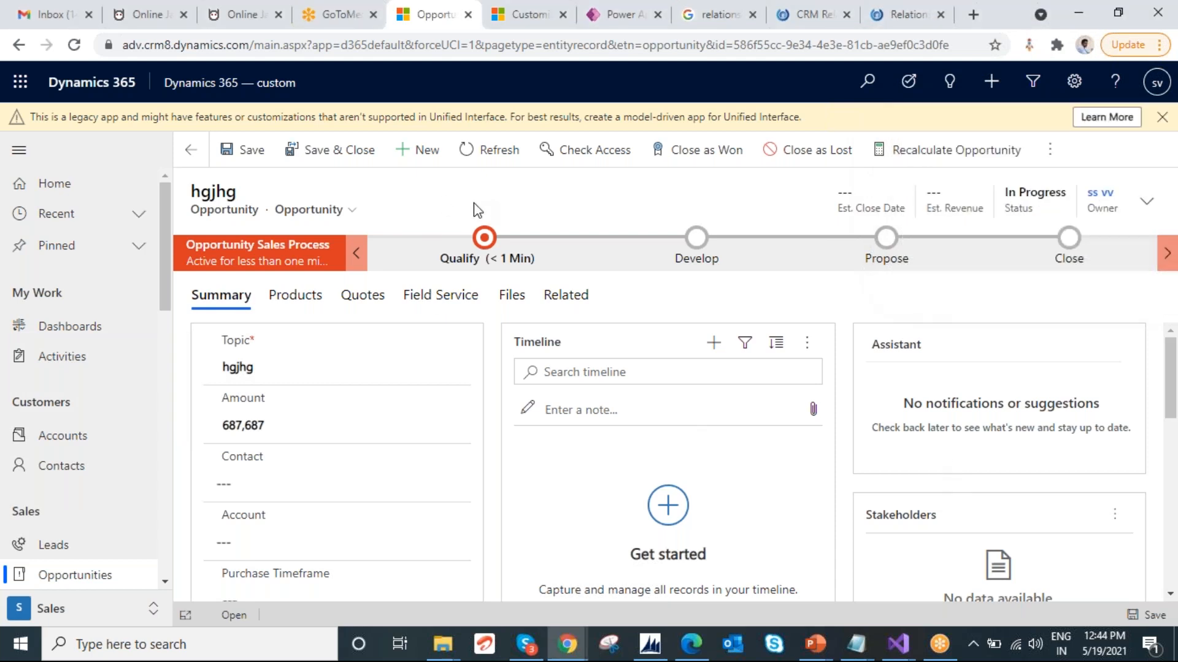